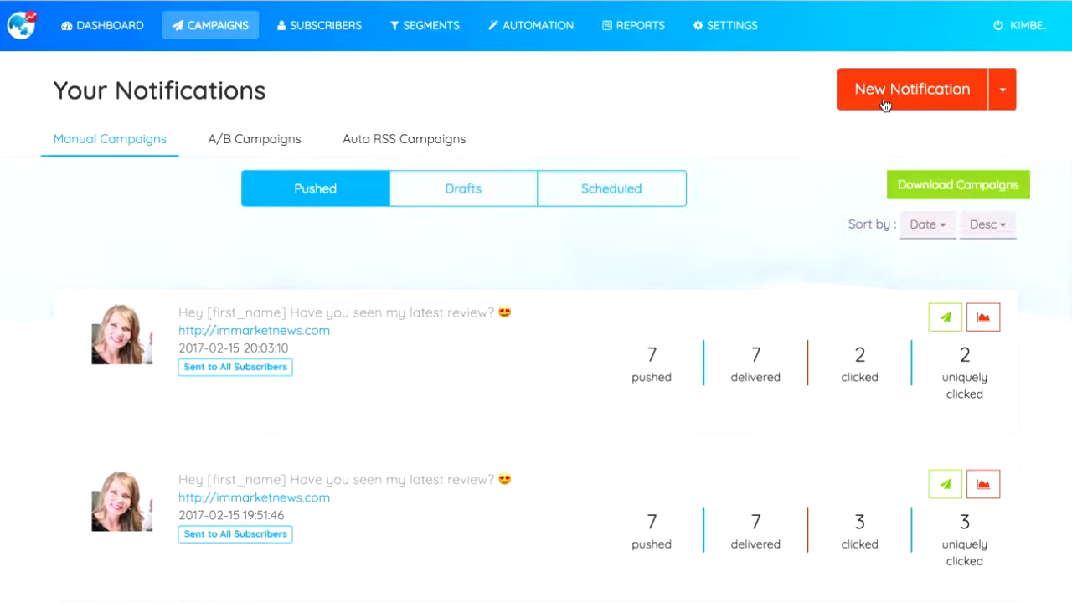
# Step: Create a new notification and begin its message with "Hey" followed by the First Name personalization
pyautogui.click(886, 103)
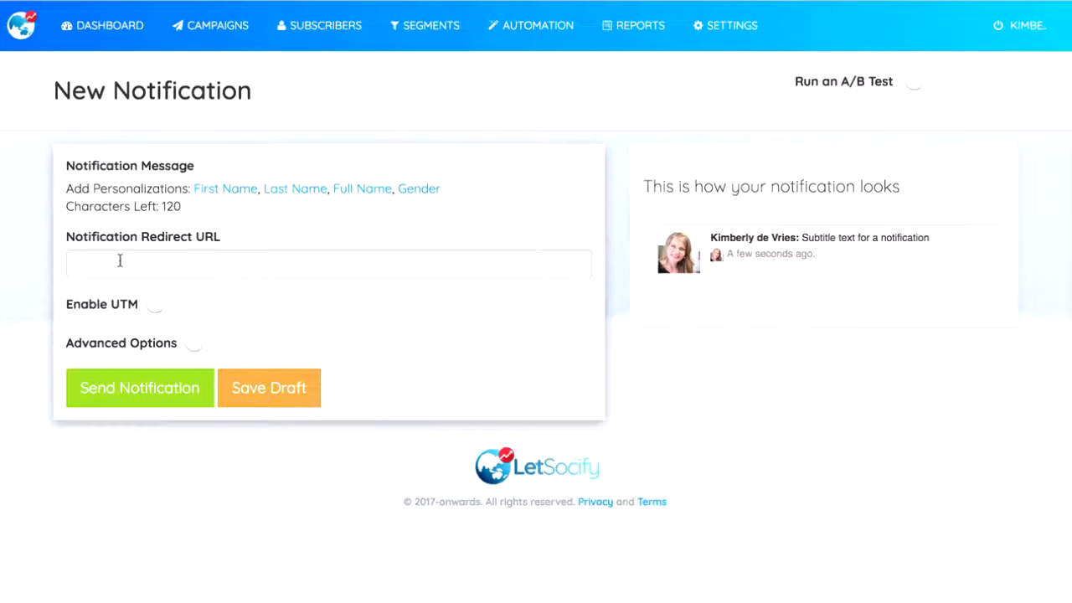
pyautogui.click(164, 217)
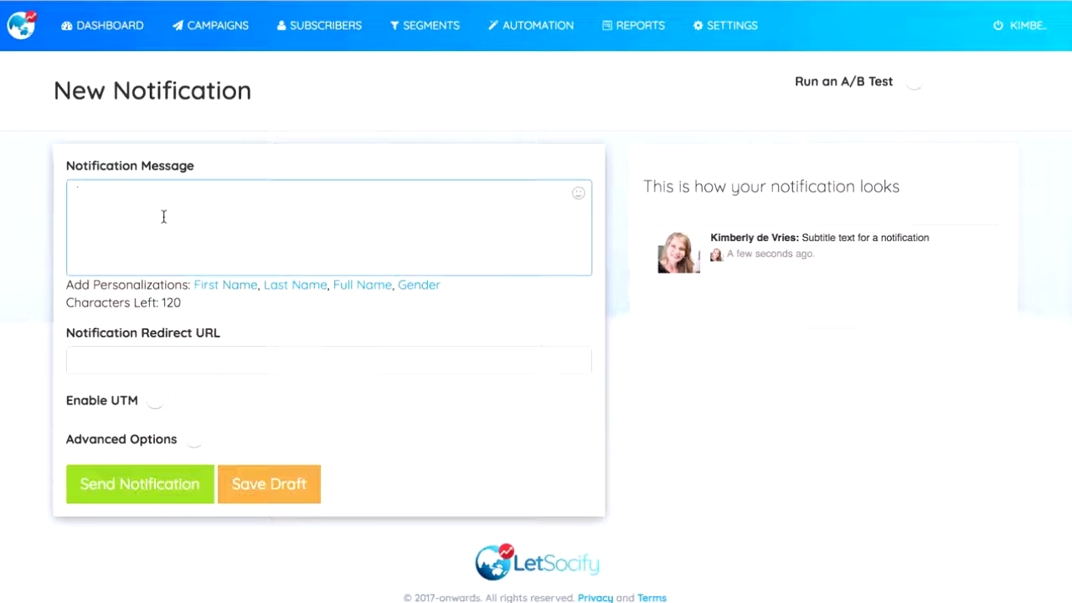
pyautogui.write('Hey')
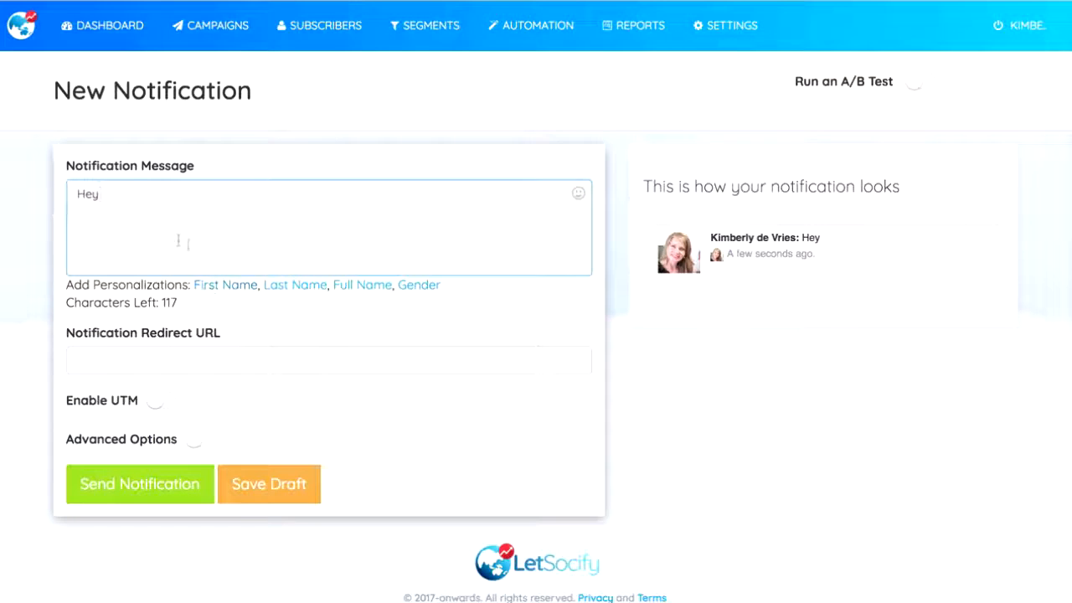
pyautogui.click(222, 286)
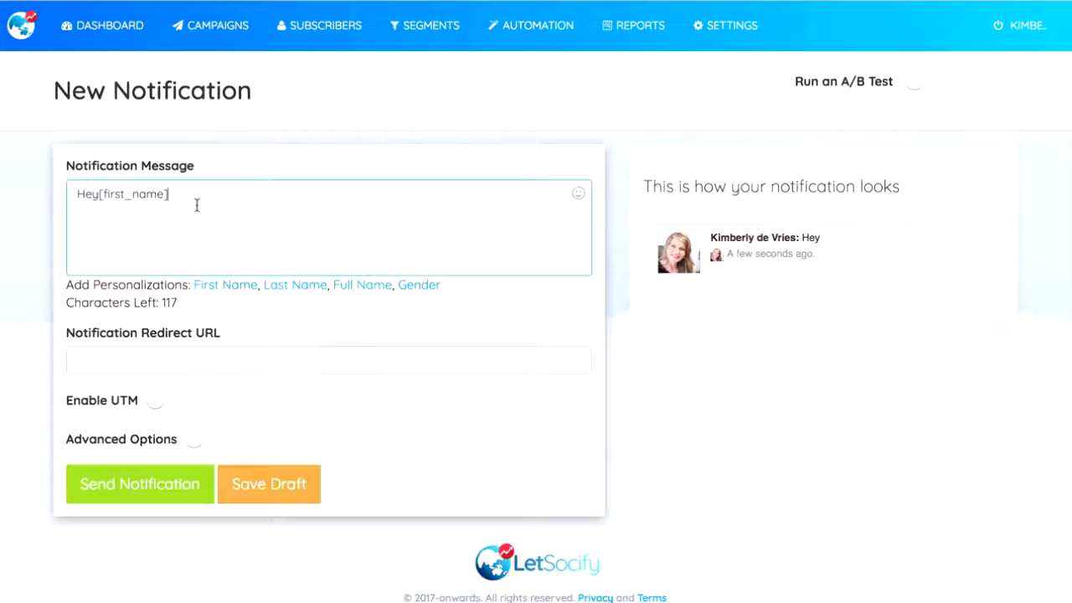
# Step: Complete the notification message with "Have you seen the latest in Facebook Marketing?" and a grinning face emoji
pyautogui.write('Hav')
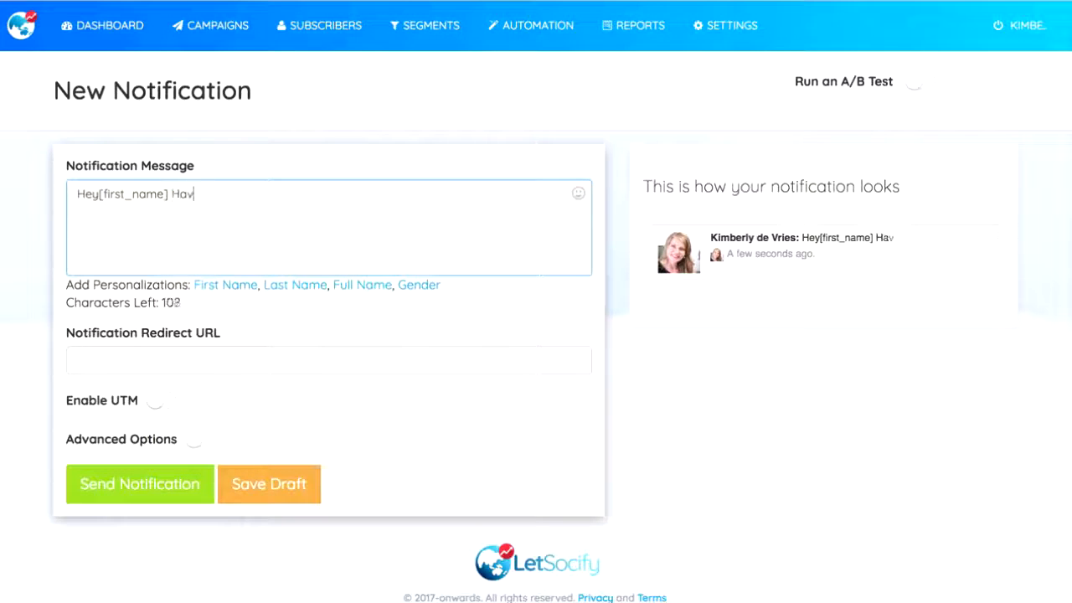
pyautogui.write('e you seen the ')
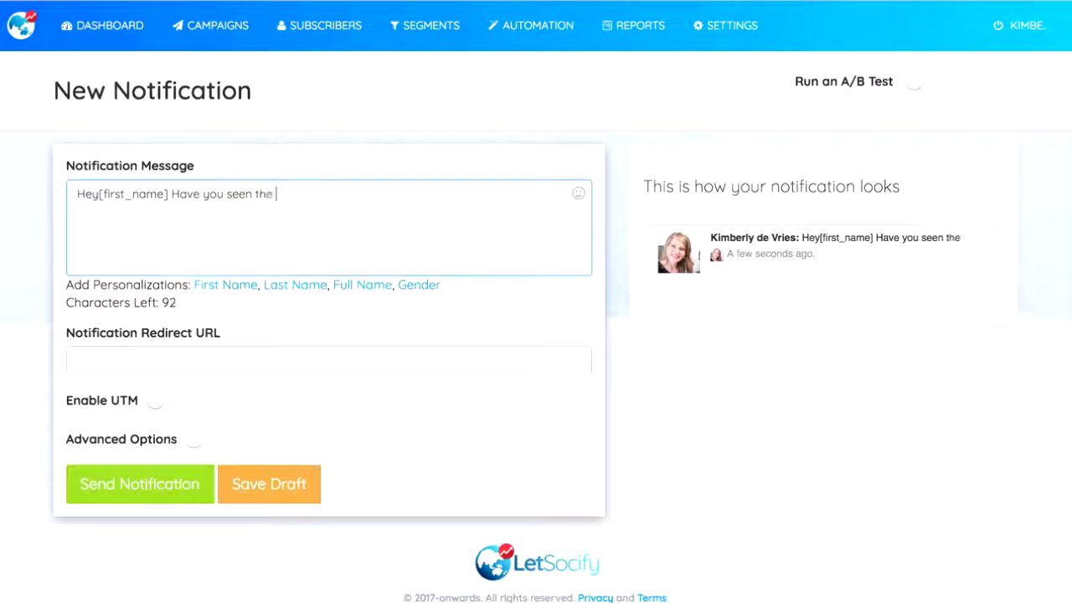
pyautogui.write('latest in `face')
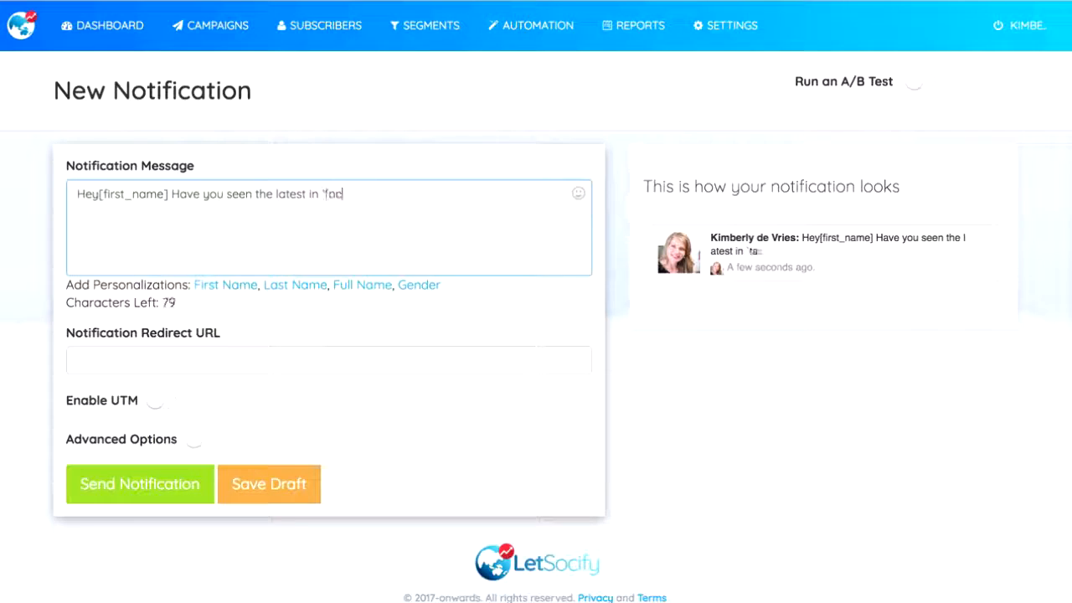
pyautogui.press('BackSpace')
pyautogui.press('BackSpace')
pyautogui.press('BackSpace')
pyautogui.press('BackSpace')
pyautogui.write('Facebook')
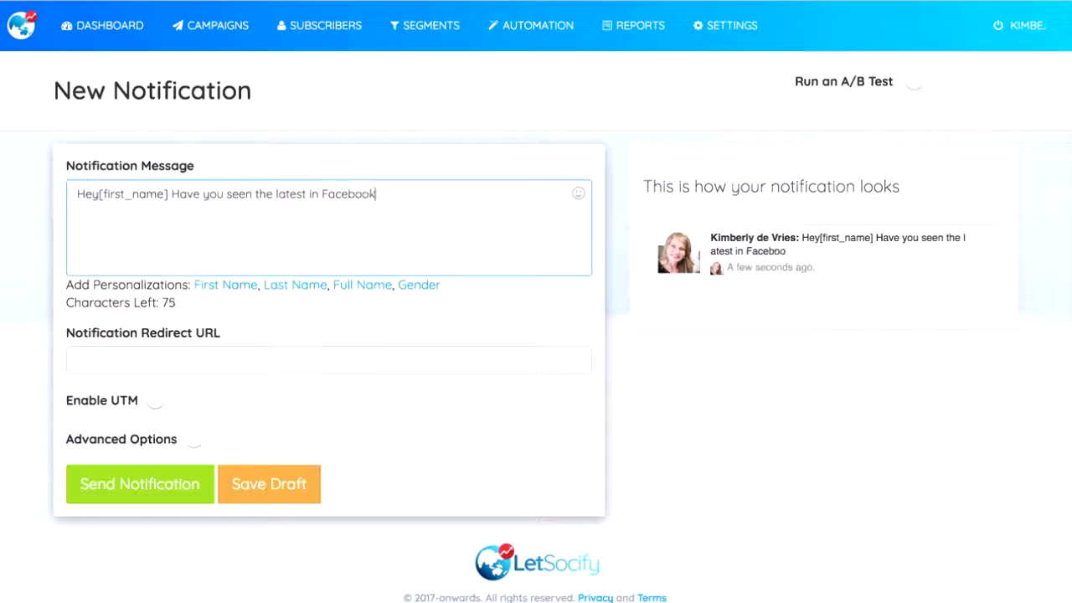
pyautogui.write(' Marketing?')
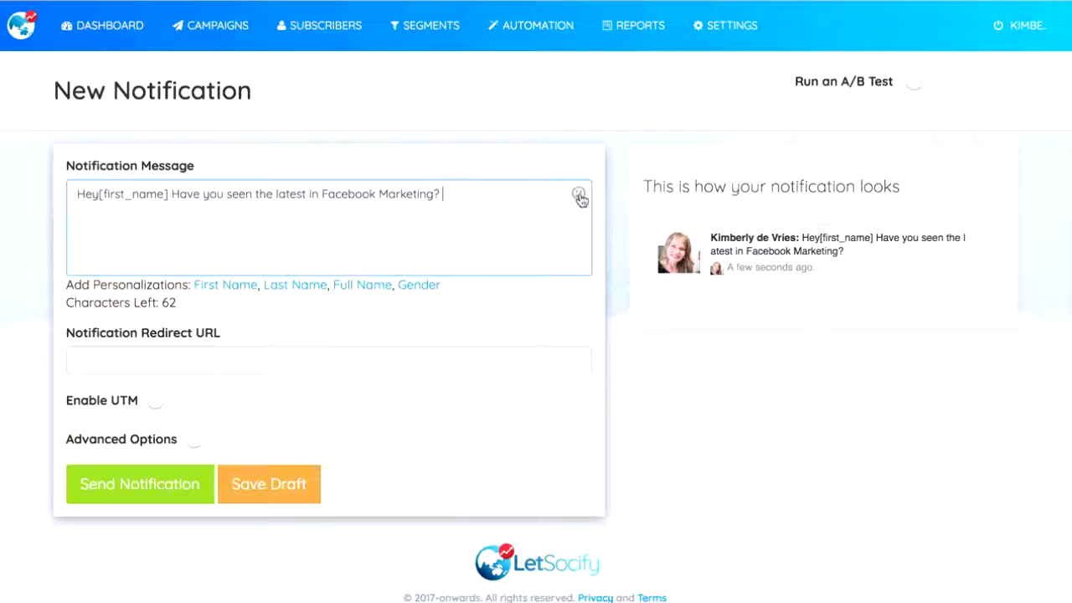
pyautogui.click(579, 194)
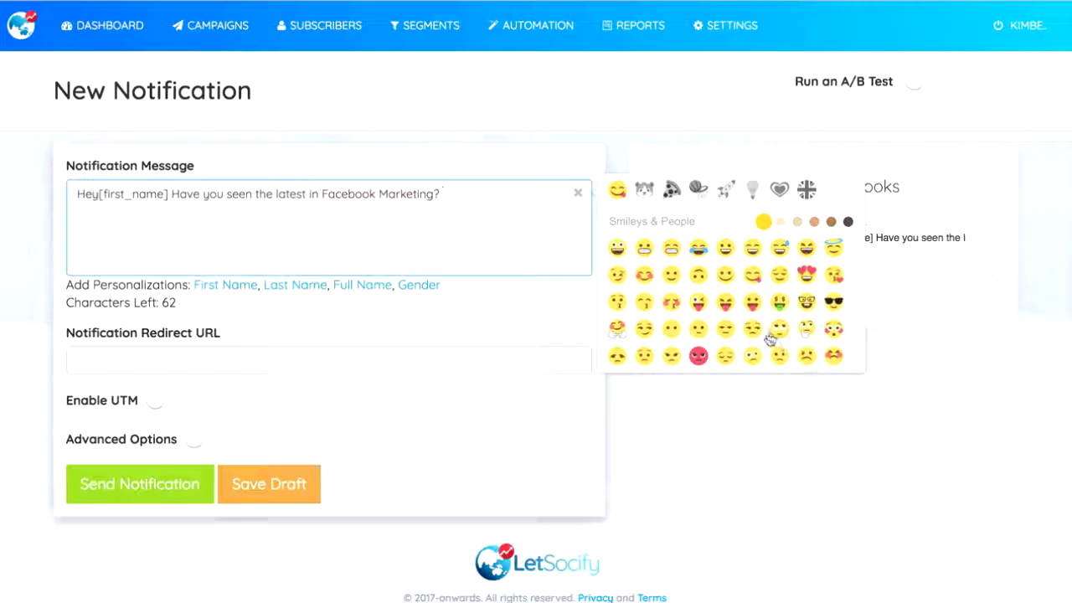
pyautogui.click(618, 249)
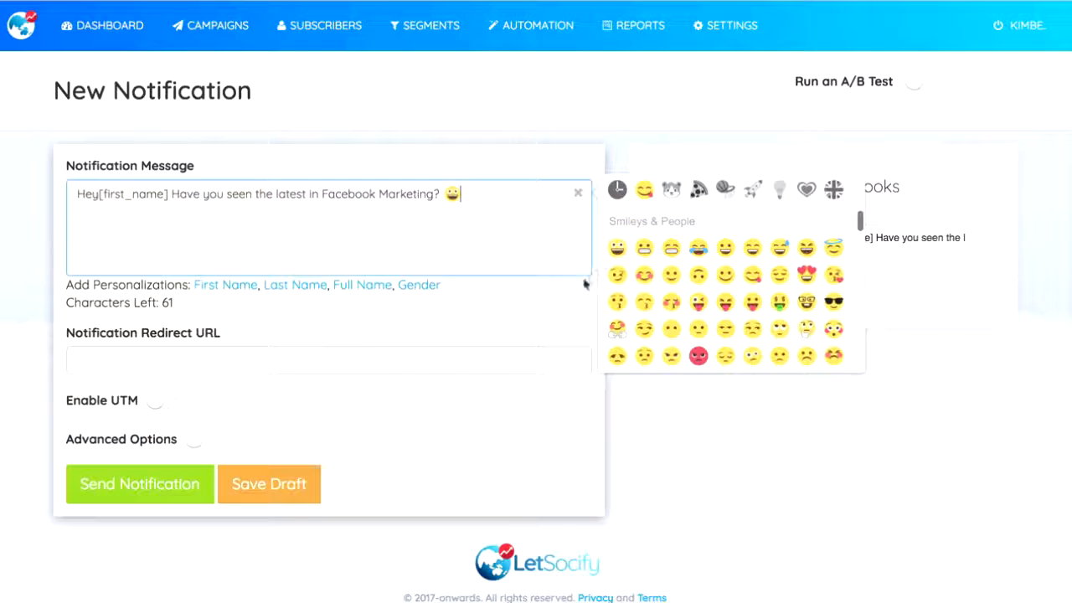
pyautogui.click(273, 359)
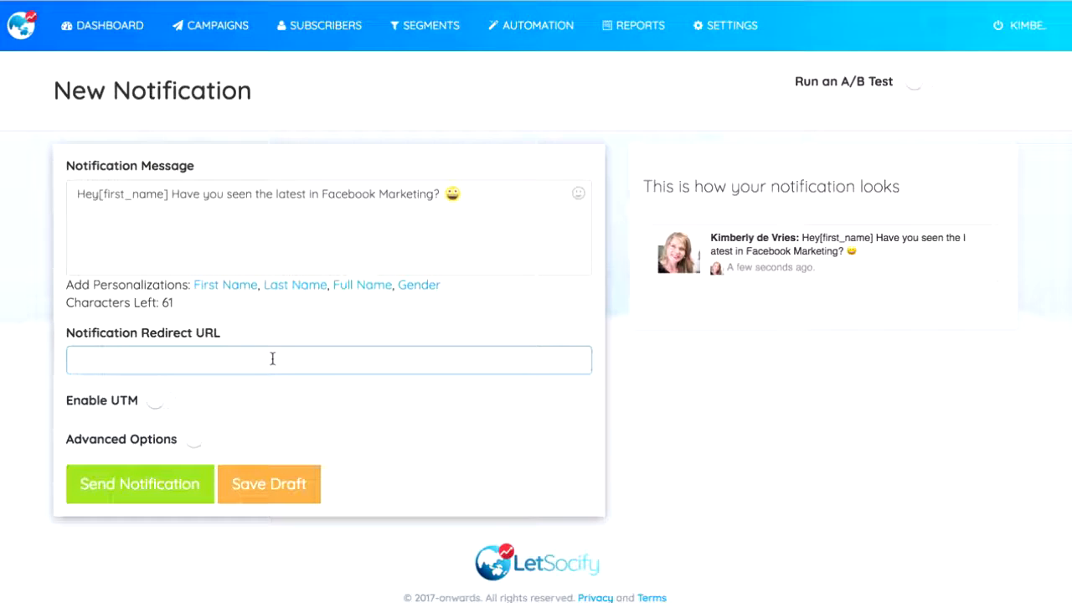
pyautogui.write('let')
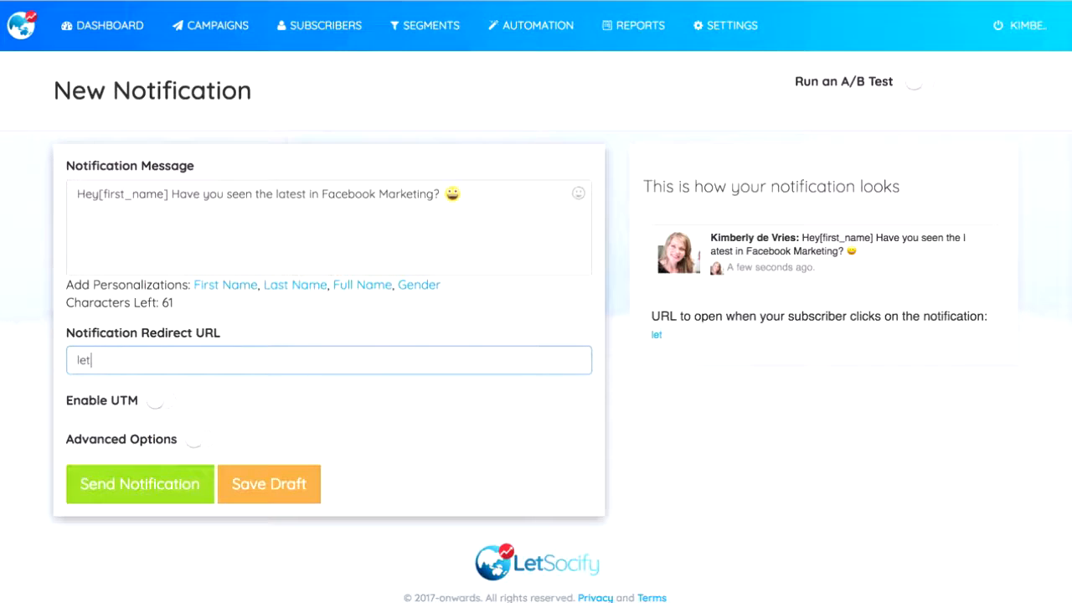
pyautogui.press('BackSpace')
pyautogui.press('BackSpace')
pyautogui.press('BackSpace')
pyautogui.write('htt')
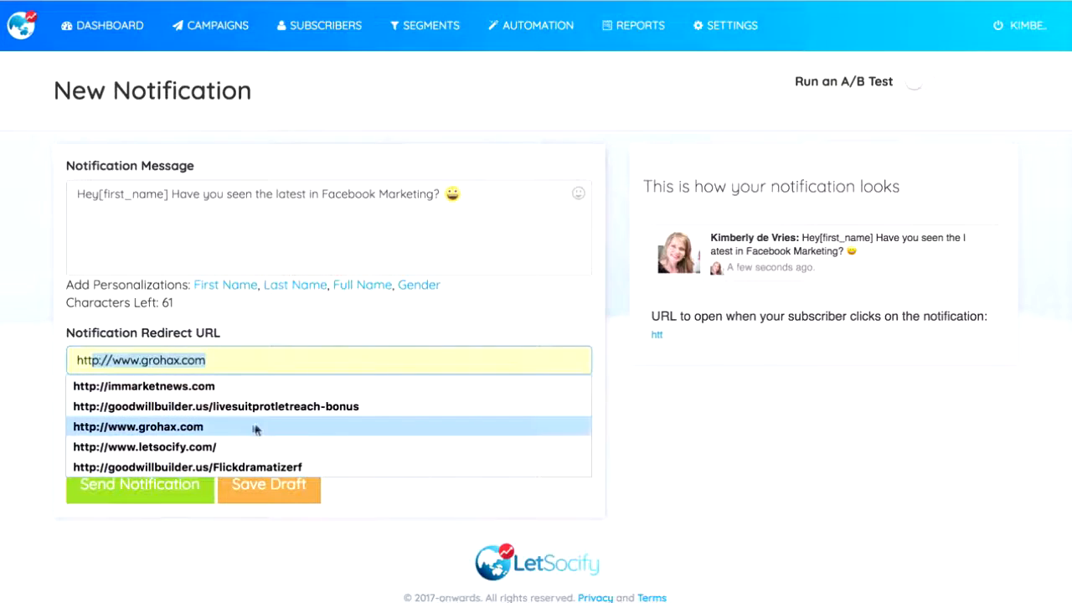
pyautogui.click(213, 447)
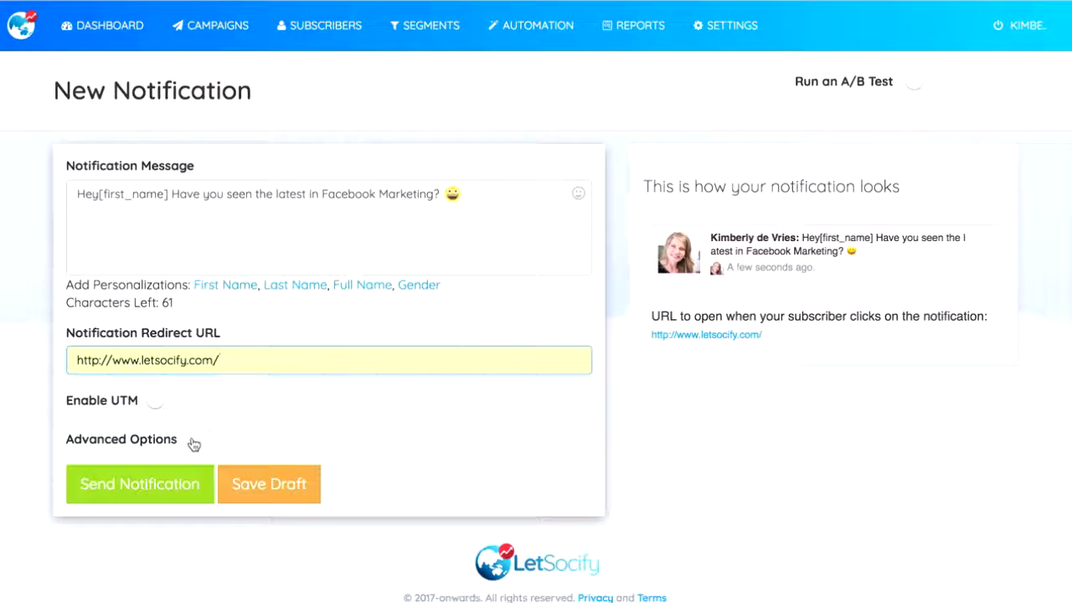
# Step: Enable the advanced options and schedule the notification for February 15, 2017 at 22:00, keeping the UTC time zone
pyautogui.click(193, 441)
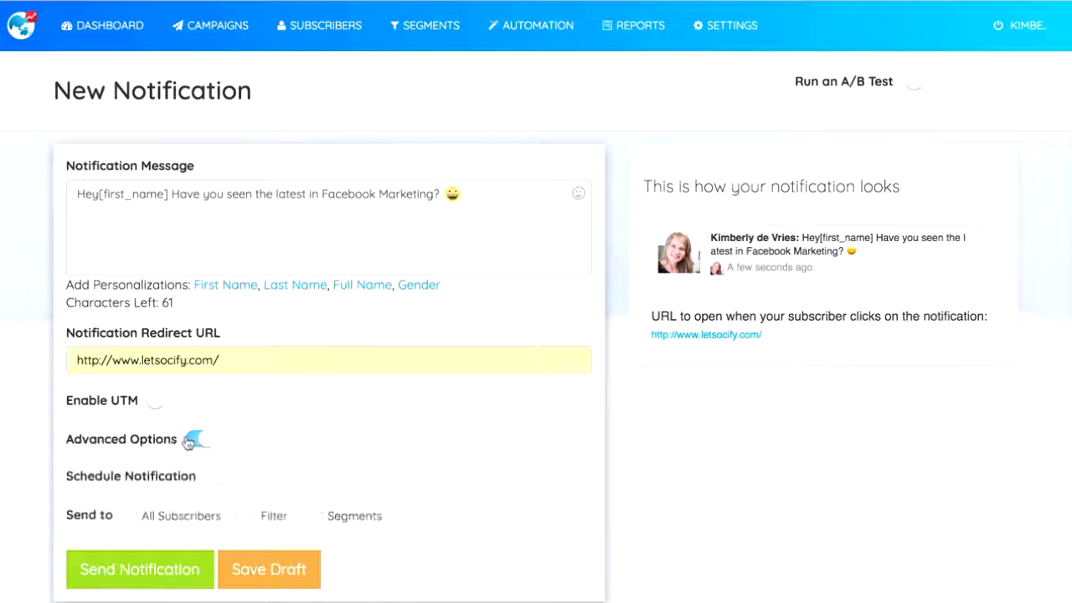
pyautogui.click(227, 481)
pyautogui.scroll(-2, 247, 477)
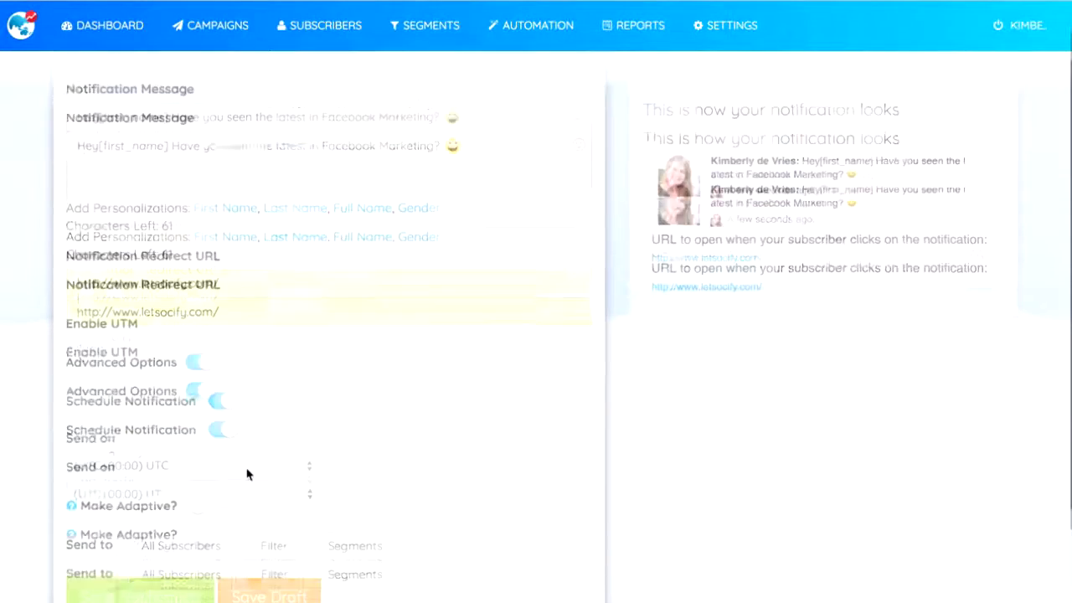
pyautogui.click(168, 372)
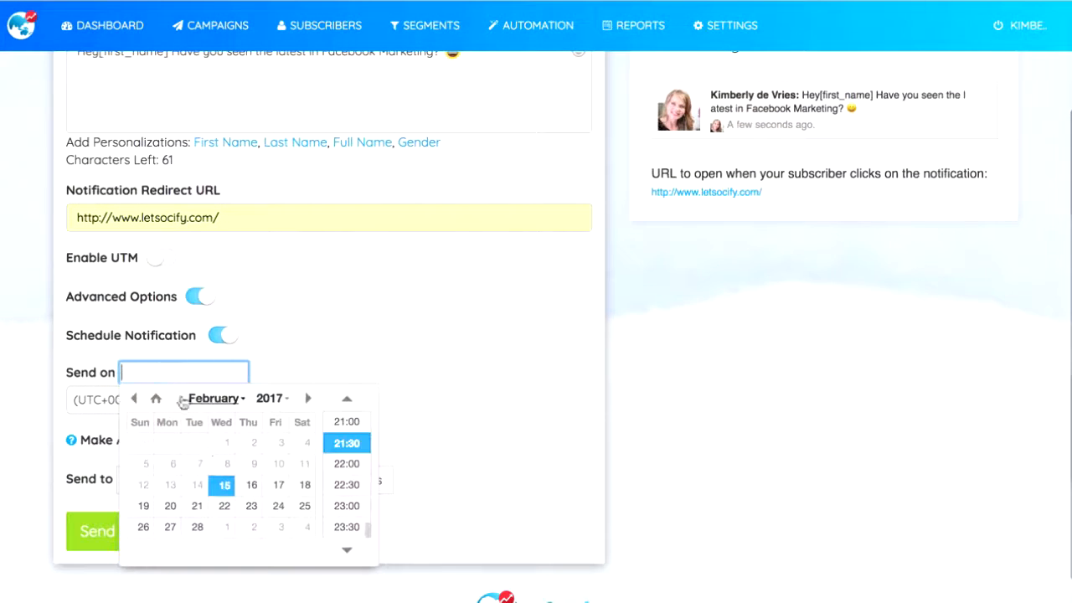
pyautogui.click(225, 486)
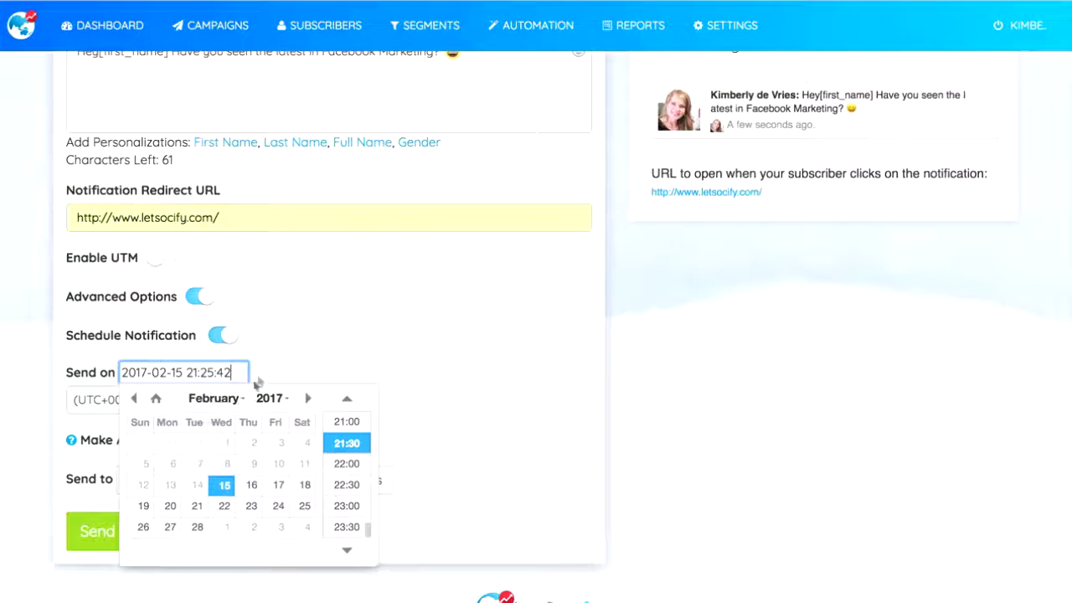
pyautogui.click(344, 465)
pyautogui.click(201, 407)
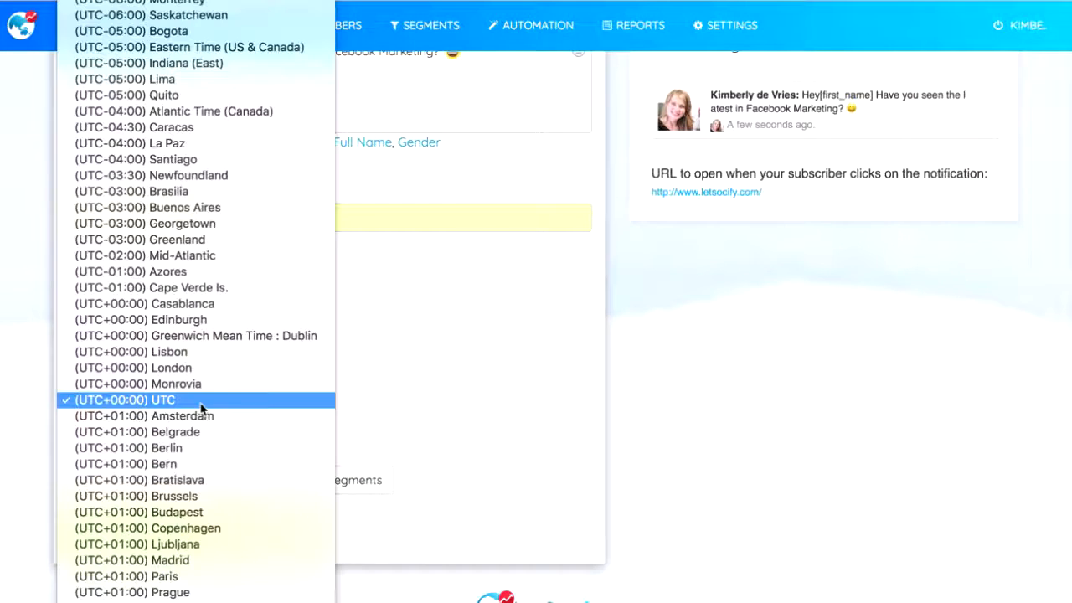
pyautogui.click(414, 399)
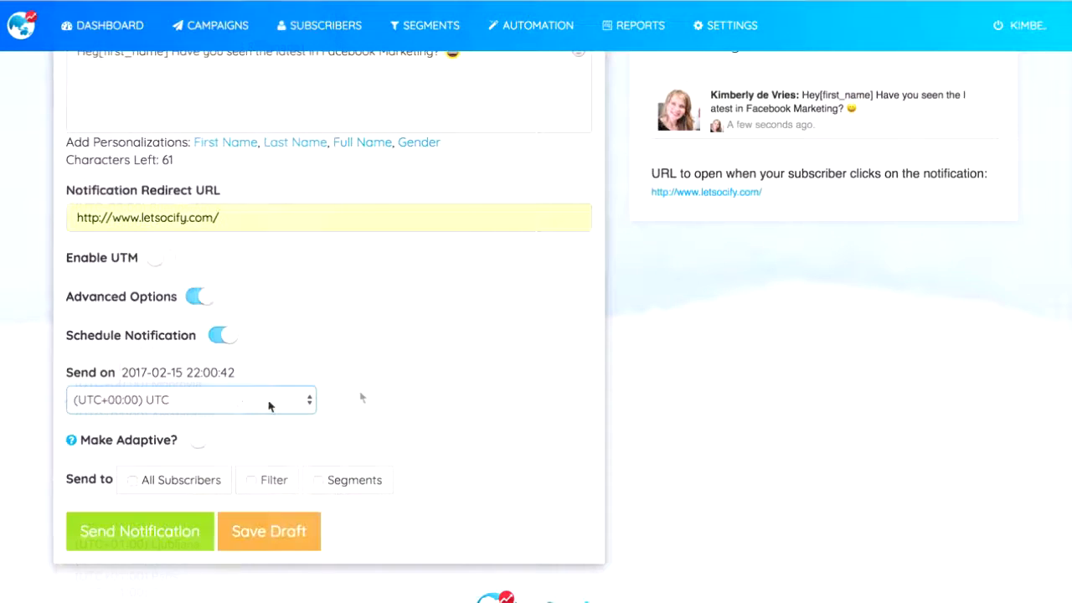
# Step: Try the Make Adaptive option, and switch it off again along with scheduling and the advanced options
pyautogui.click(209, 445)
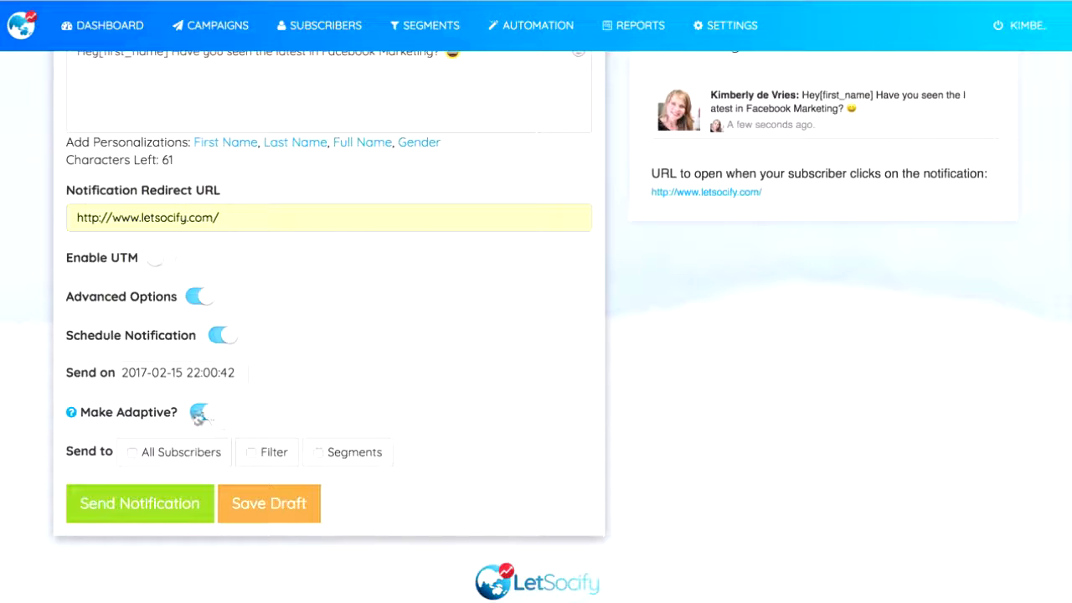
pyautogui.click(201, 412)
pyautogui.click(220, 336)
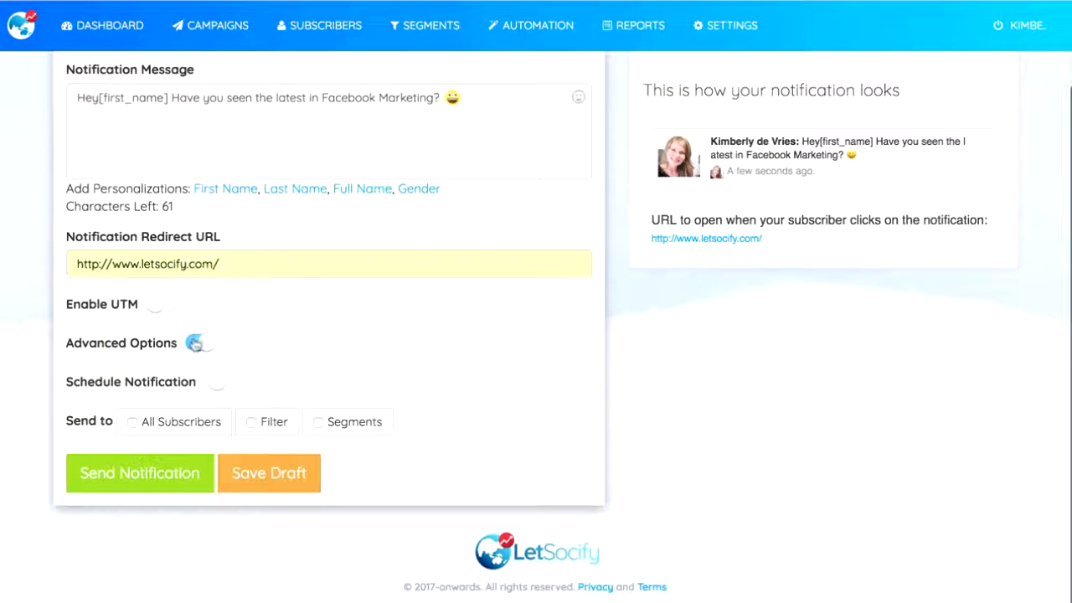
pyautogui.click(194, 344)
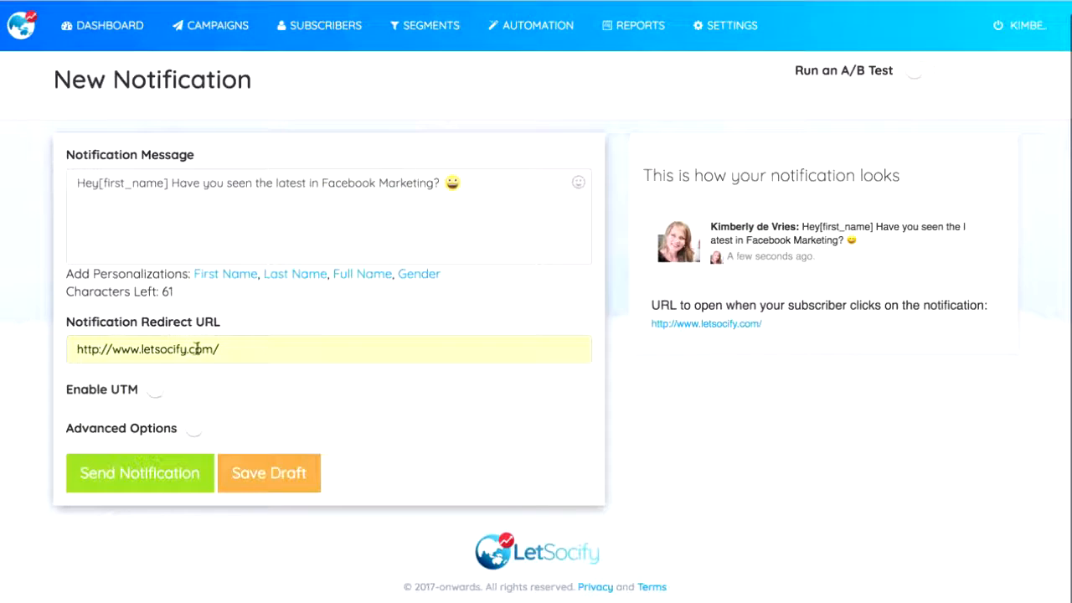
# Step: Send the notification immediately and dismiss the campaign confirmation
pyautogui.click(180, 473)
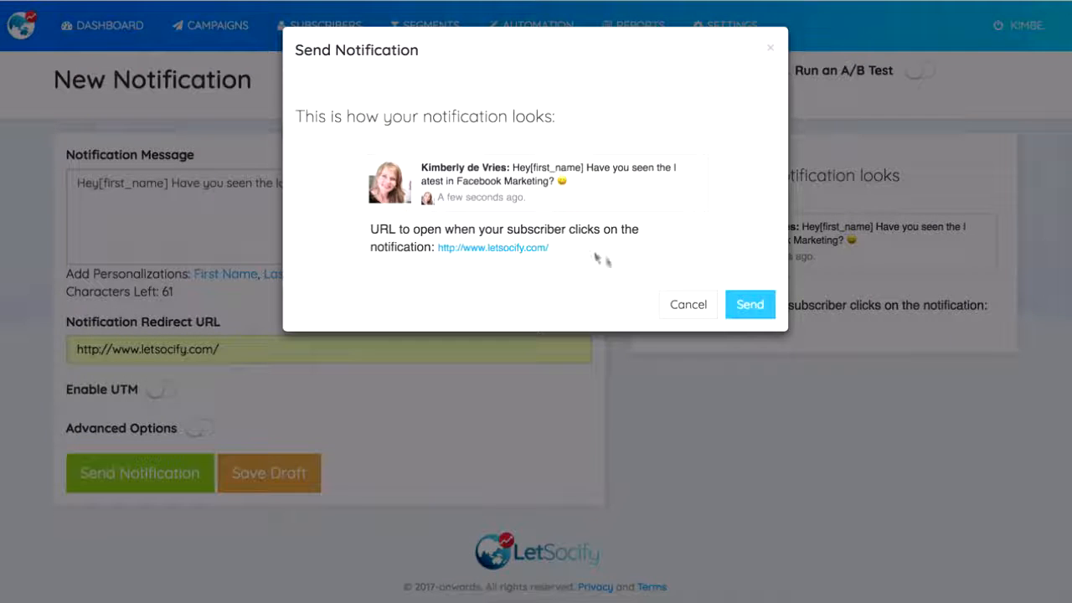
pyautogui.click(750, 304)
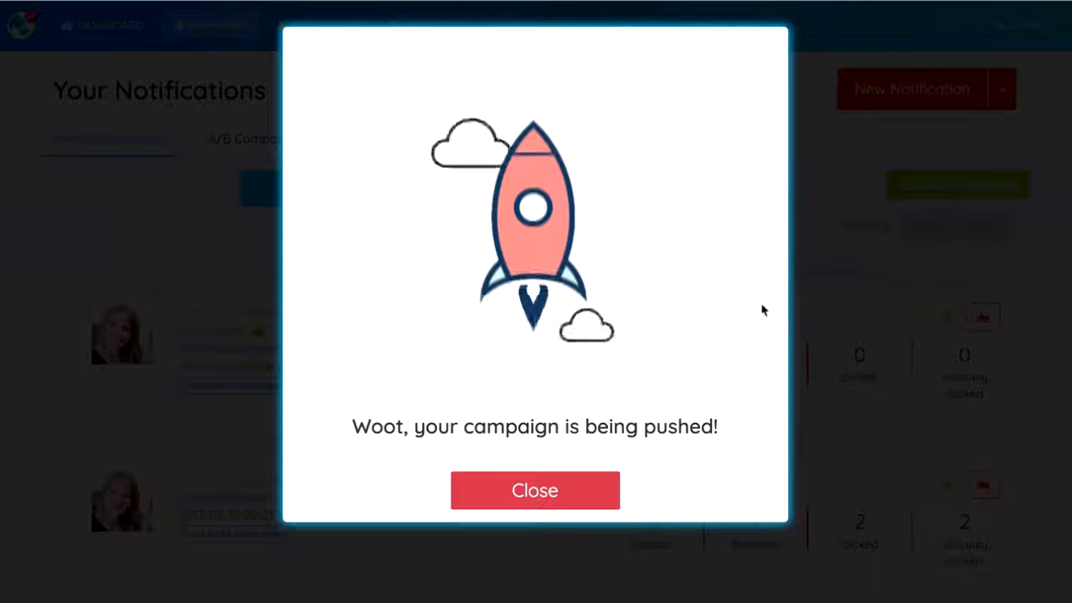
pyautogui.click(517, 485)
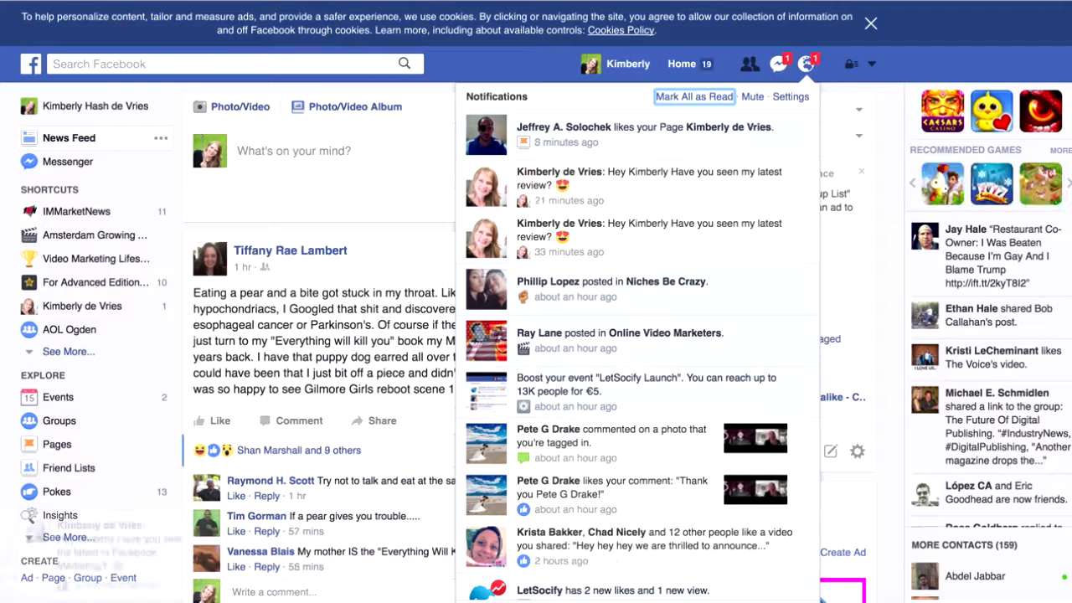
# Step: Check the notifications list on Facebook and allow LetSocify's Facebook push notifications on its landing page
pyautogui.click(805, 74)
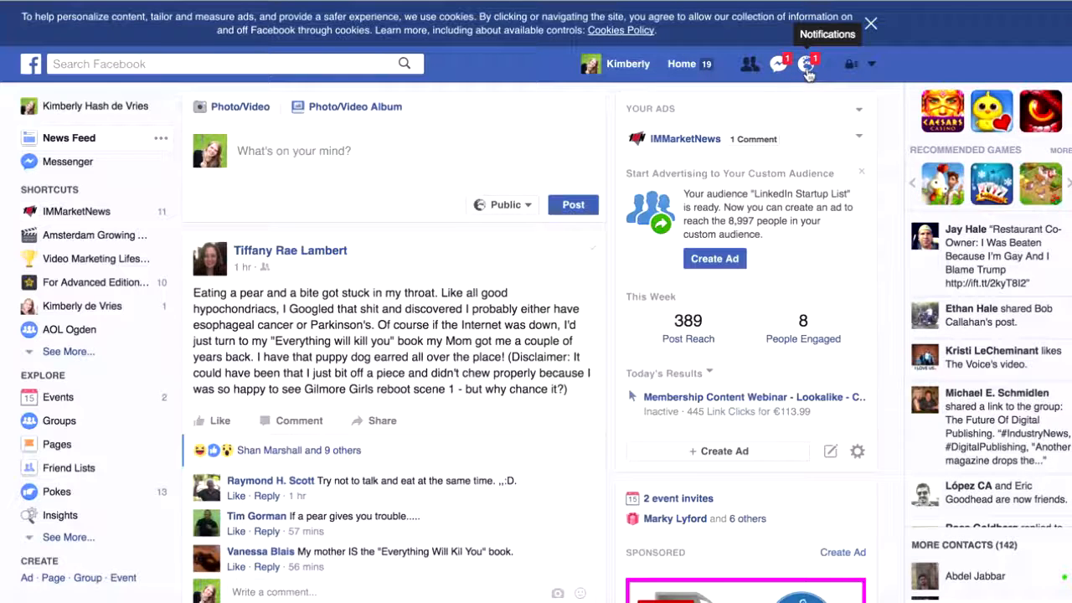
pyautogui.click(808, 69)
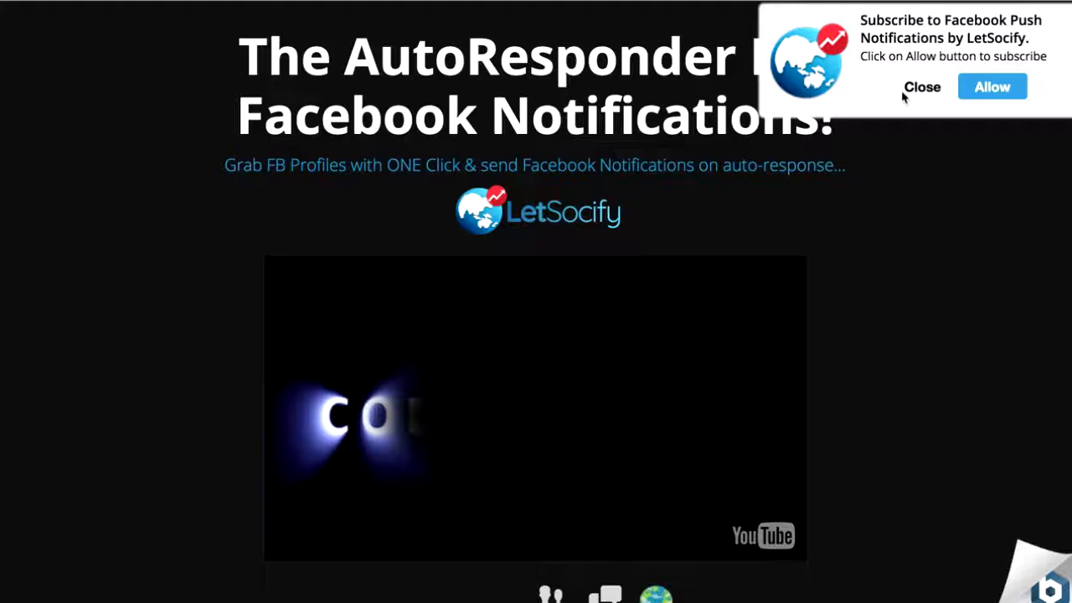
pyautogui.click(992, 87)
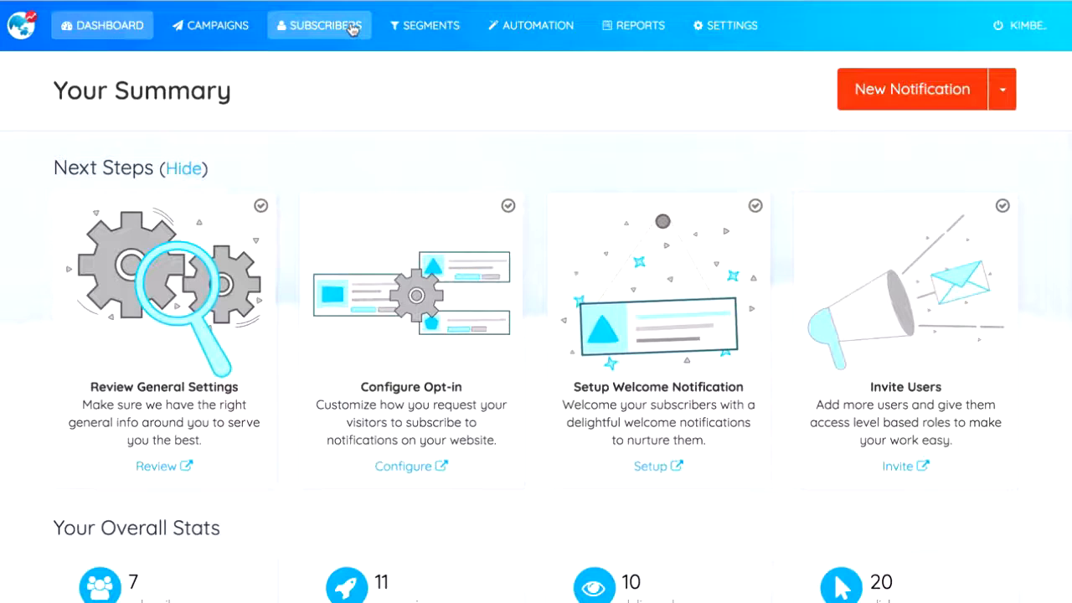
# Step: Review the subscriber list in LetSocify down to its end and open the notifications of the last listed subscriber
pyautogui.click(351, 27)
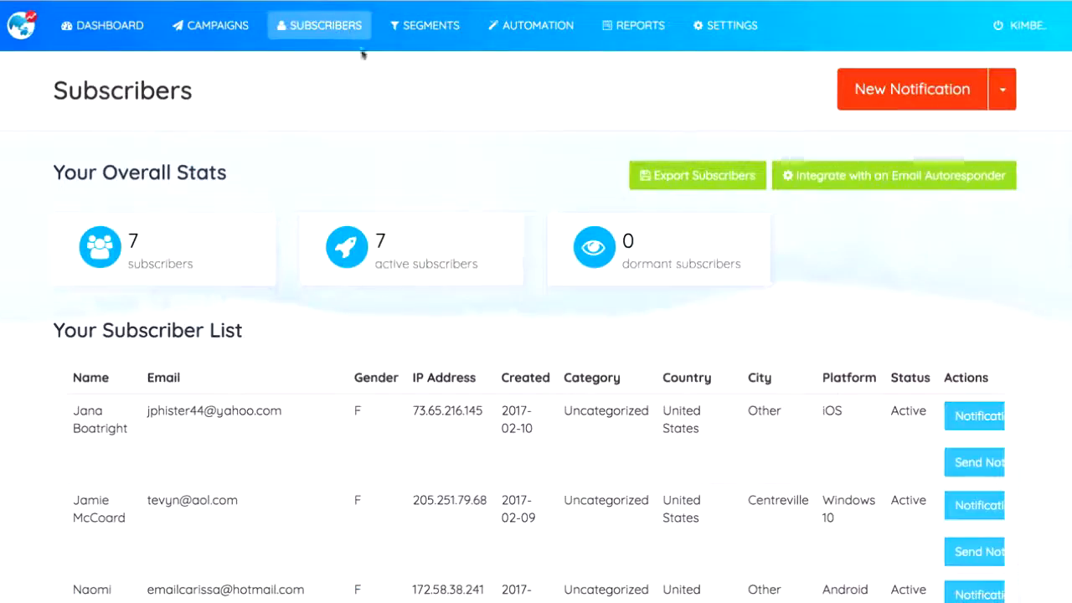
pyautogui.scroll(-3, 599, 456)
pyautogui.scroll(-5, 598, 457)
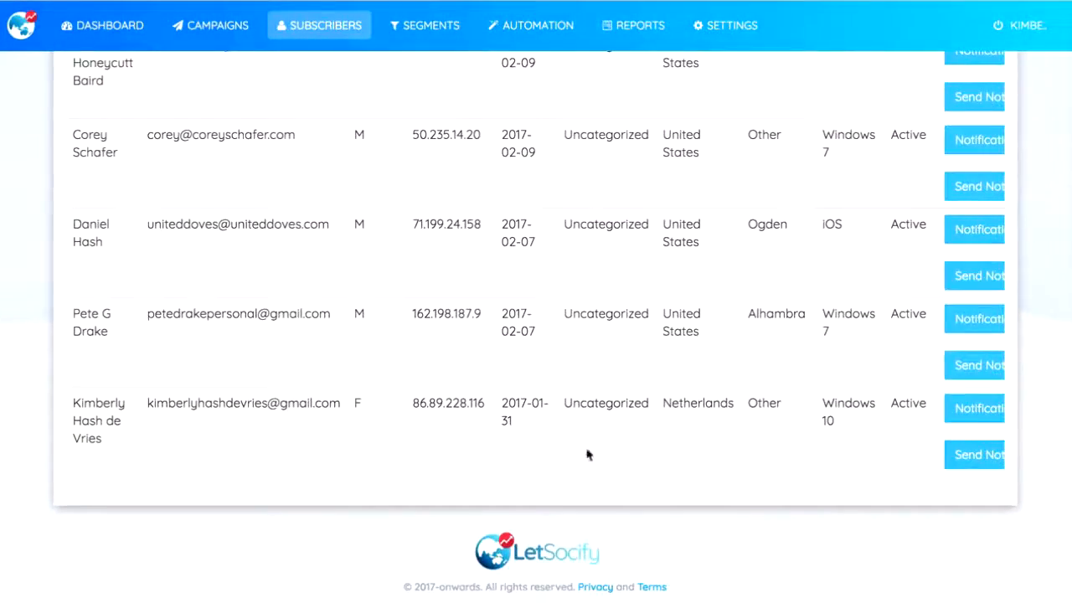
pyautogui.click(976, 409)
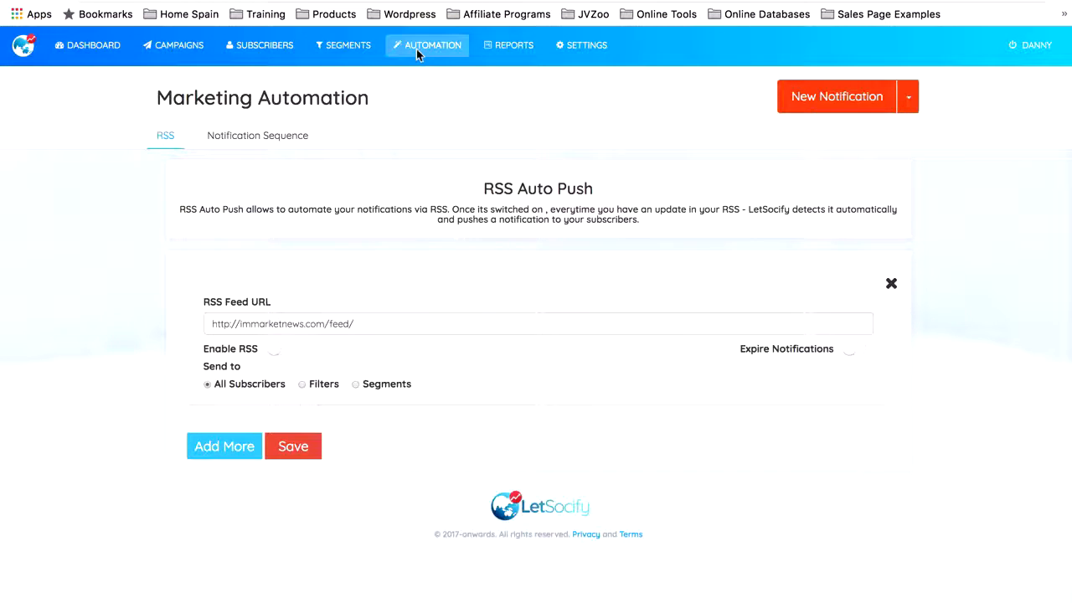
# Step: Start a new notification sequence named LetSocify Revealed Test and send it to the Pre-launch video 1 segment
pyautogui.click(277, 143)
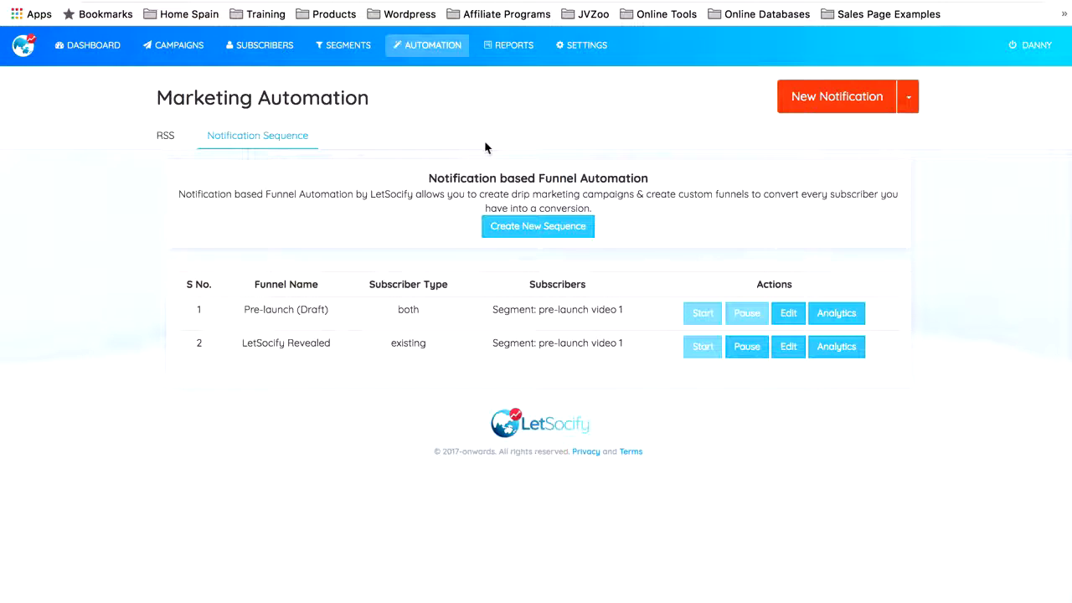
pyautogui.click(543, 234)
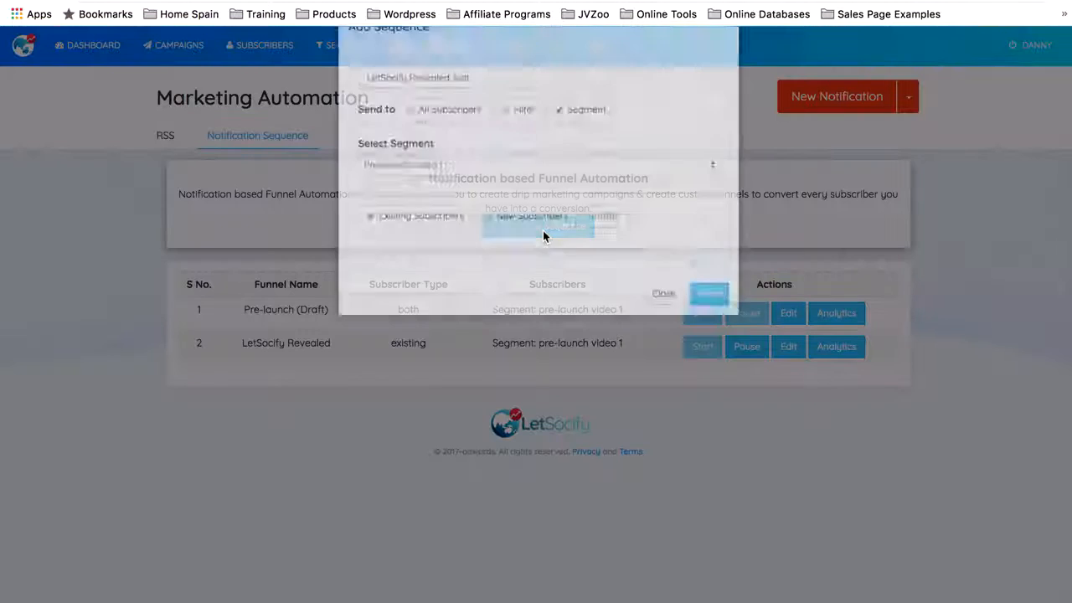
pyautogui.click(482, 120)
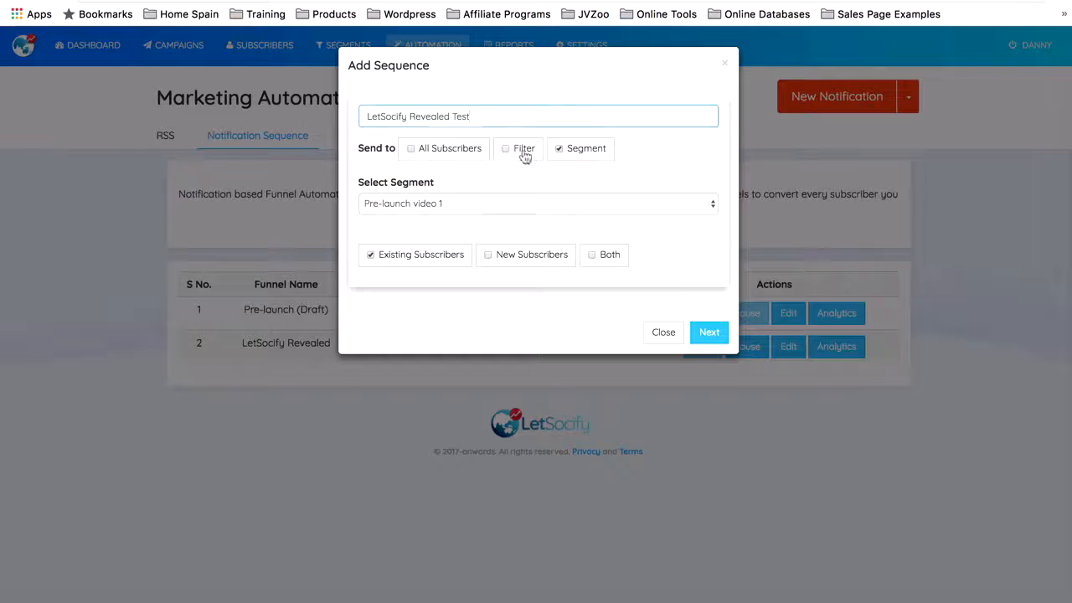
pyautogui.click(525, 153)
pyautogui.click(567, 154)
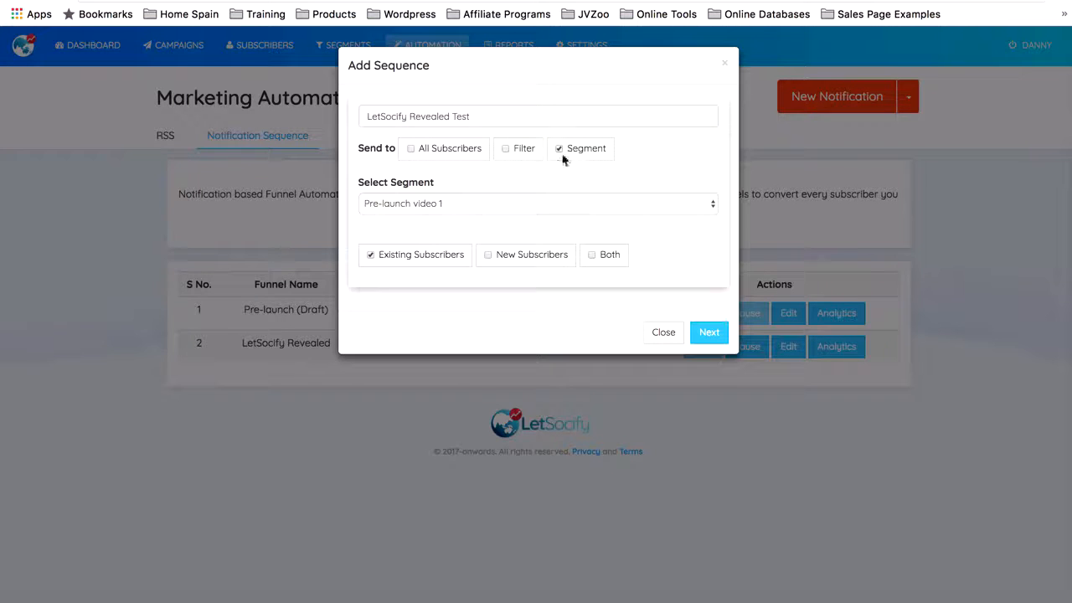
pyautogui.click(519, 205)
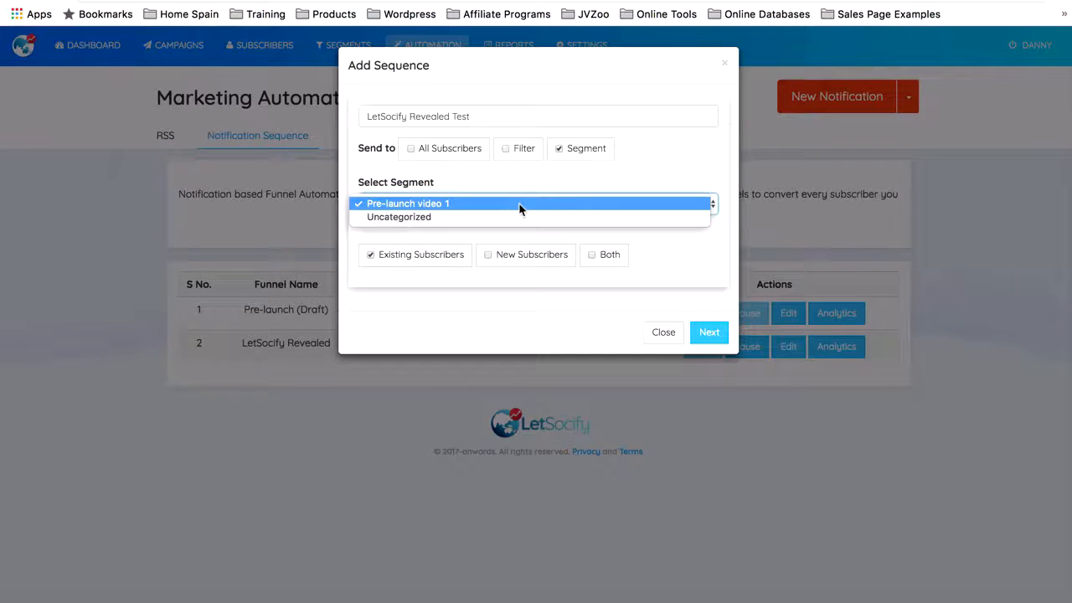
pyautogui.click(520, 209)
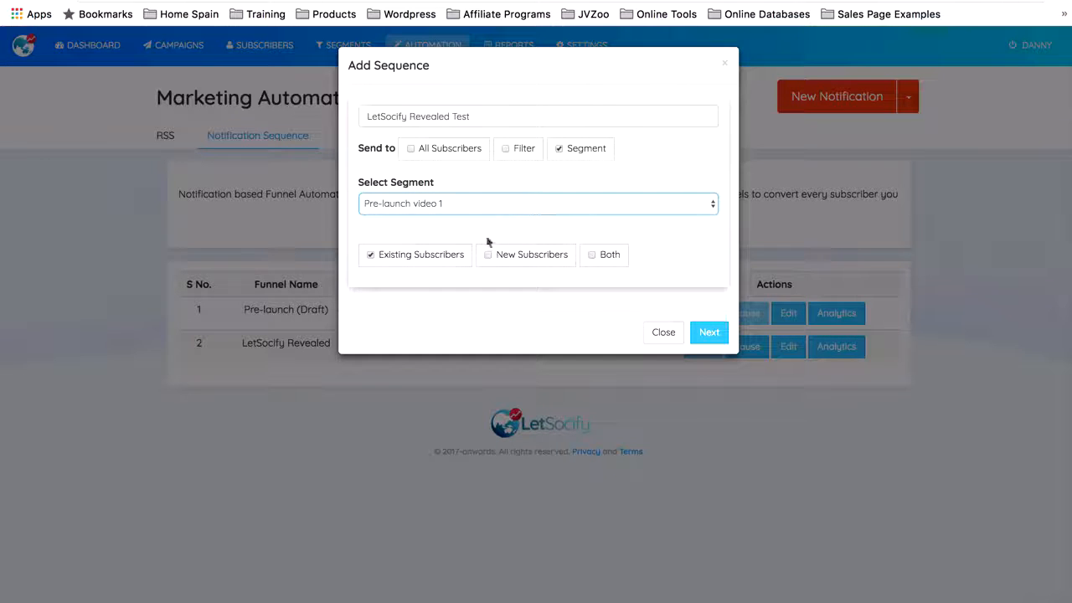
# Step: Target existing subscribers with the sequence and build its funnel from scratch
pyautogui.click(369, 256)
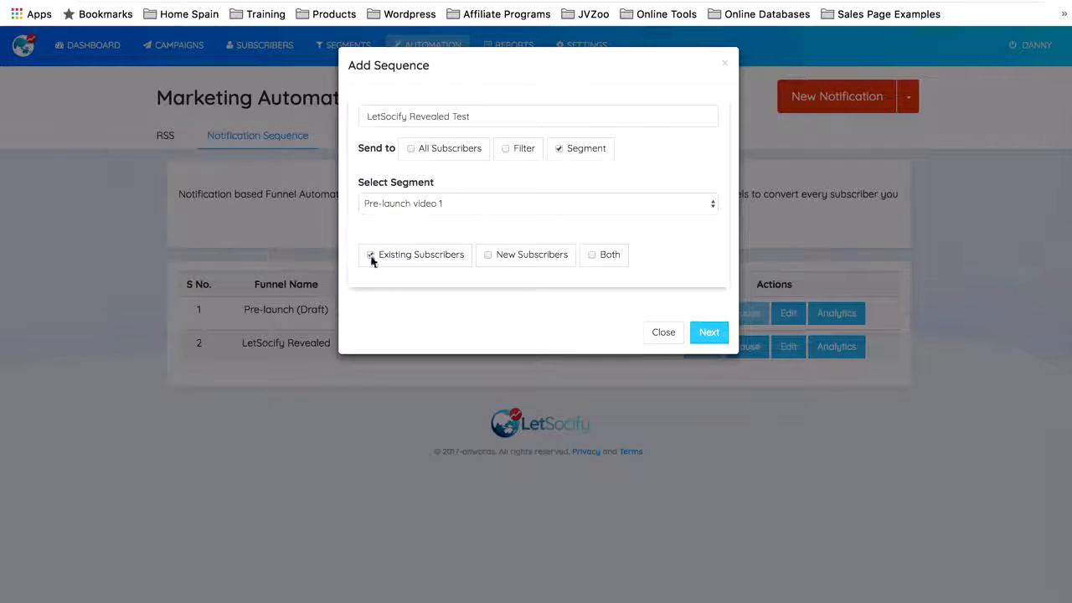
pyautogui.click(709, 335)
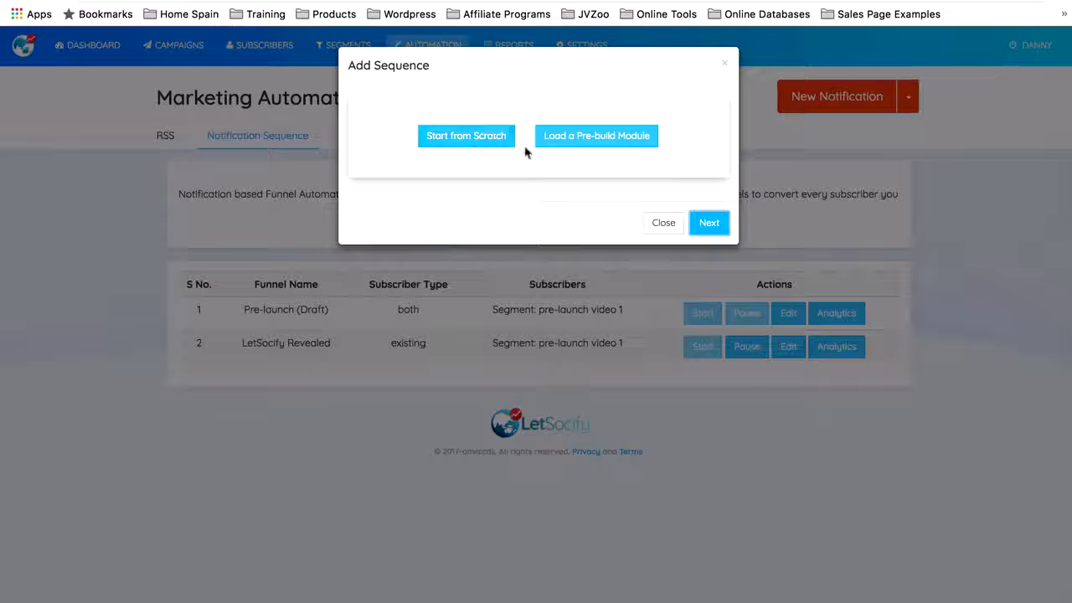
pyautogui.click(470, 144)
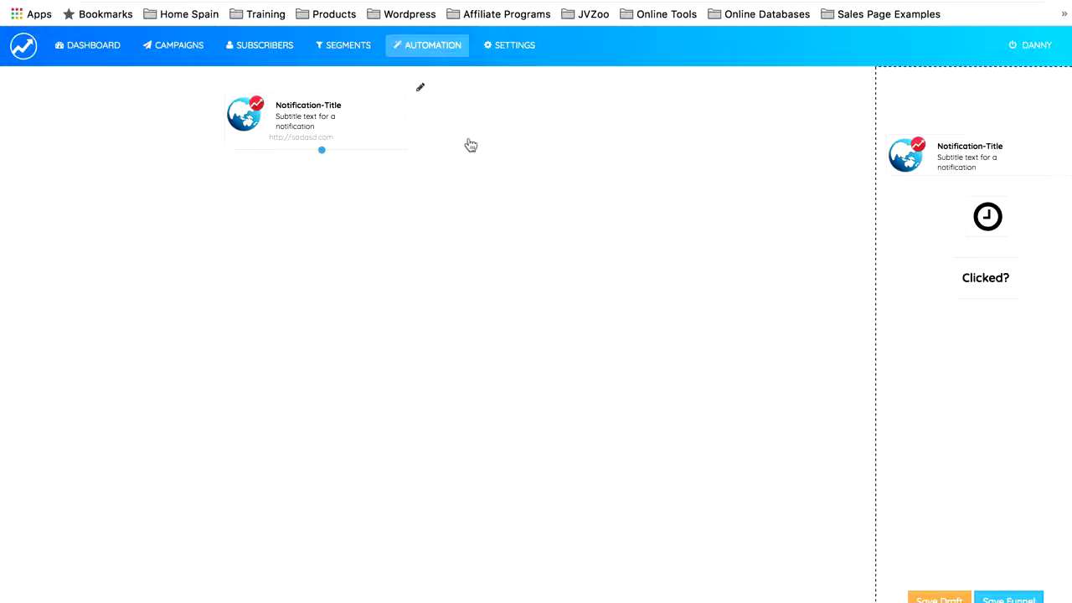
# Step: Write the first notification's message as "Your 2nd video for dominating Facebook Notifications goes live today! Don't miss it!"
pyautogui.click(421, 89)
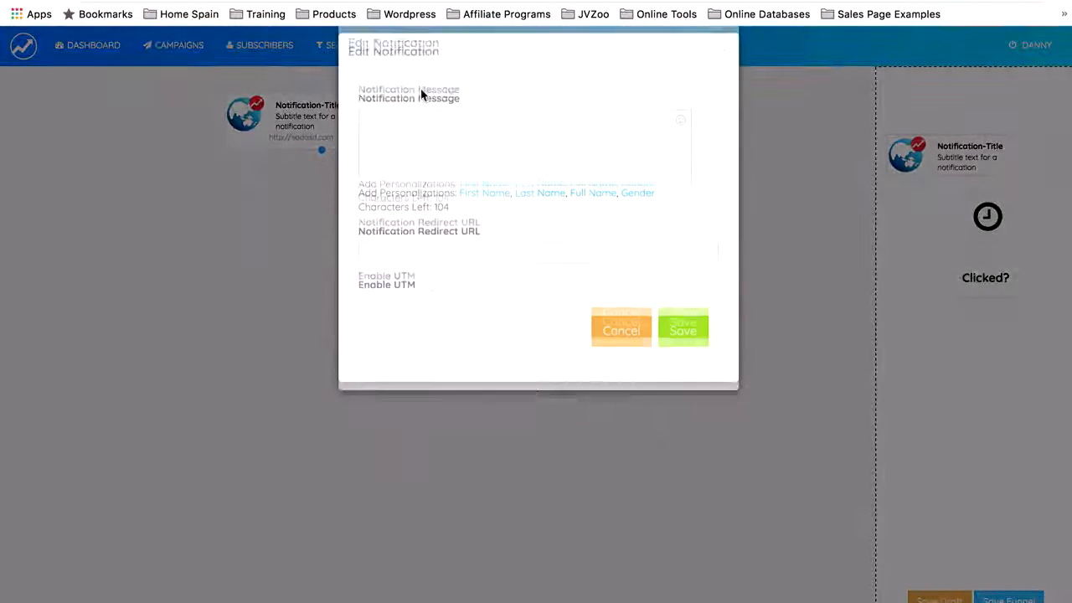
pyautogui.click(423, 134)
pyautogui.write("Your 2nd video for dominating Facebook Notifications goes live today! Don't miss it!")
pyautogui.press('Tab')
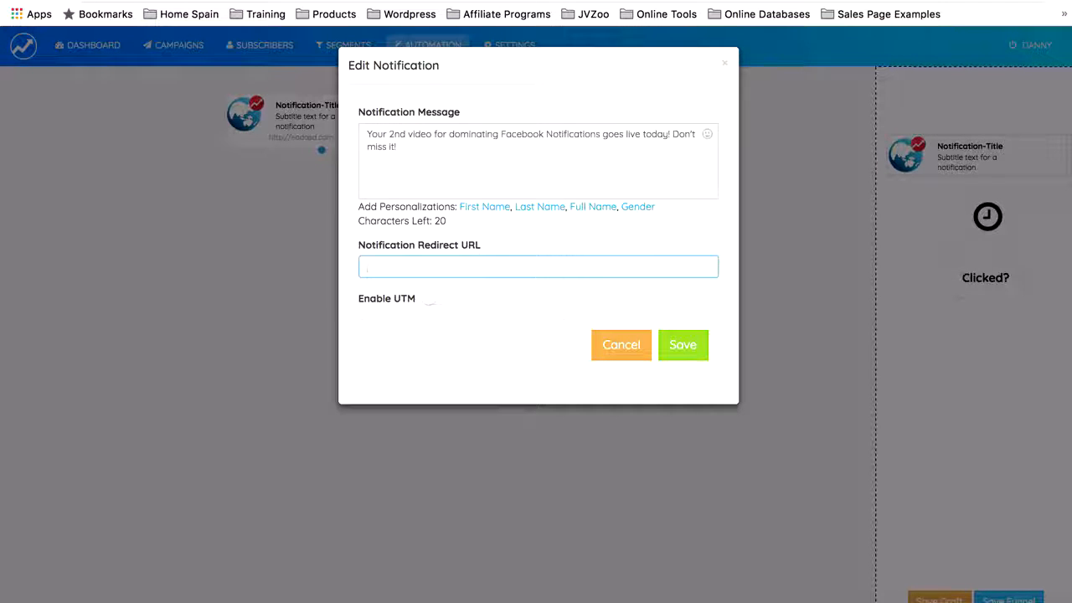
pyautogui.write('h')
pyautogui.press('Down')
pyautogui.press('Down')
pyautogui.press('Down')
pyautogui.press('Down')
pyautogui.press('Down')
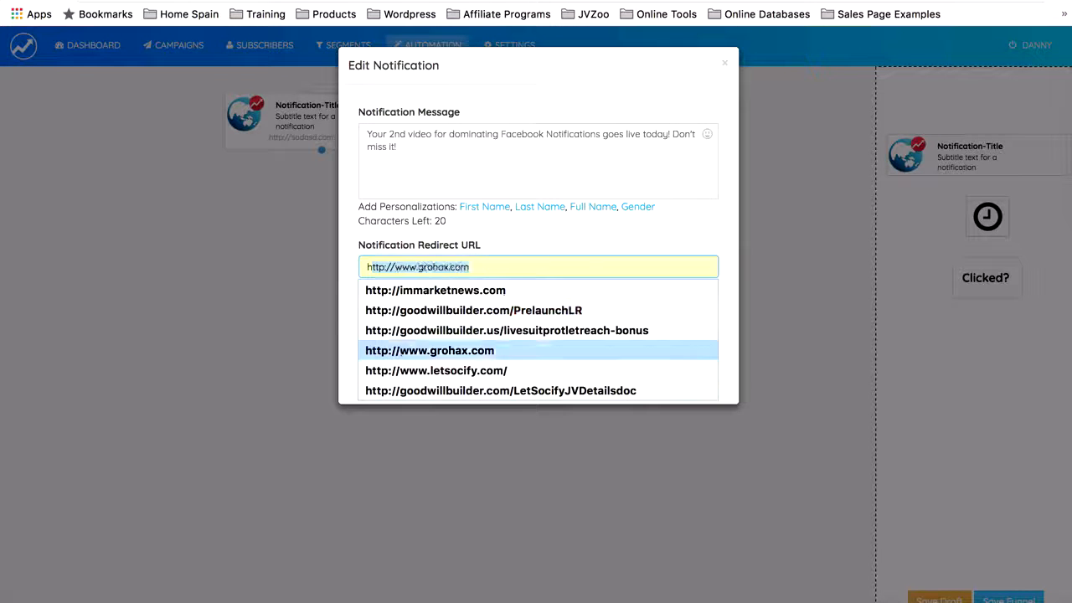
pyautogui.press('Return')
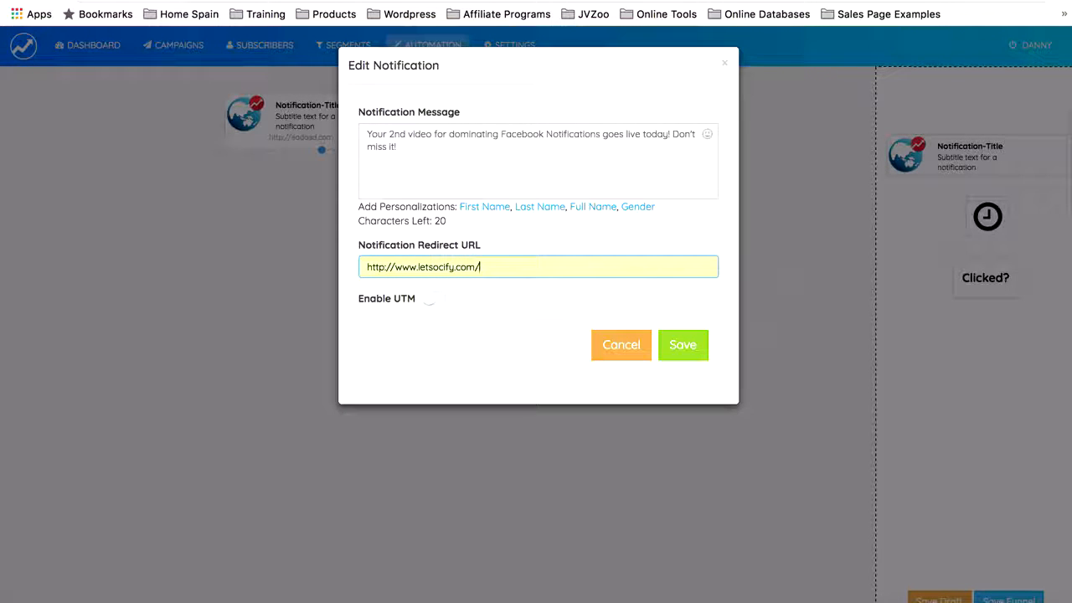
pyautogui.click(689, 347)
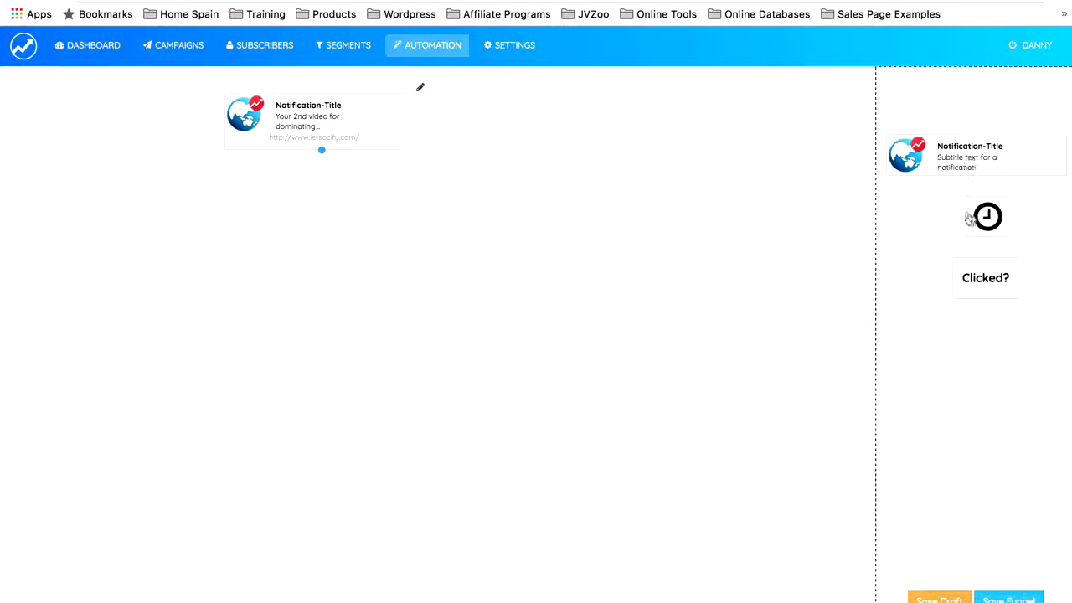
# Step: Add a delay block below the first notification, connect the two, and set the delay's hours to 5
pyautogui.moveTo(988, 216); pyautogui.dragTo(415, 235)
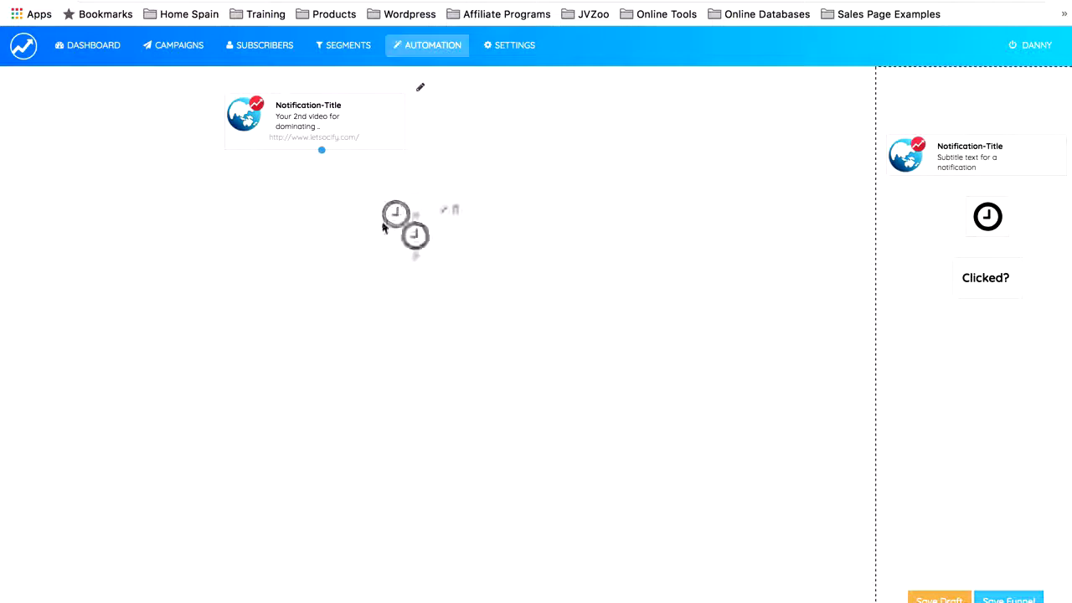
pyautogui.moveTo(323, 151); pyautogui.dragTo(415, 216)
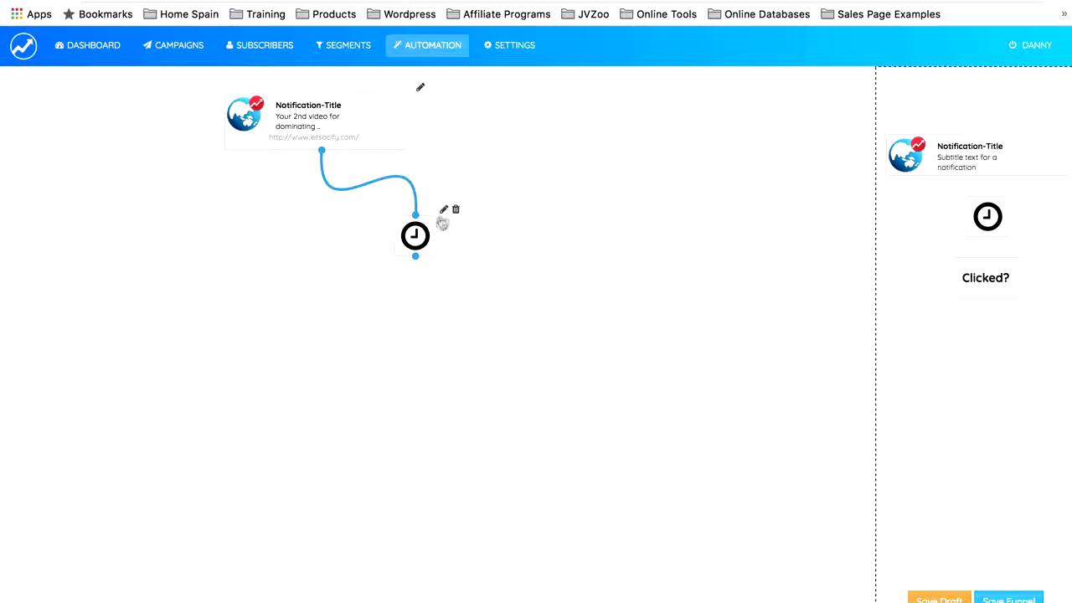
pyautogui.click(445, 211)
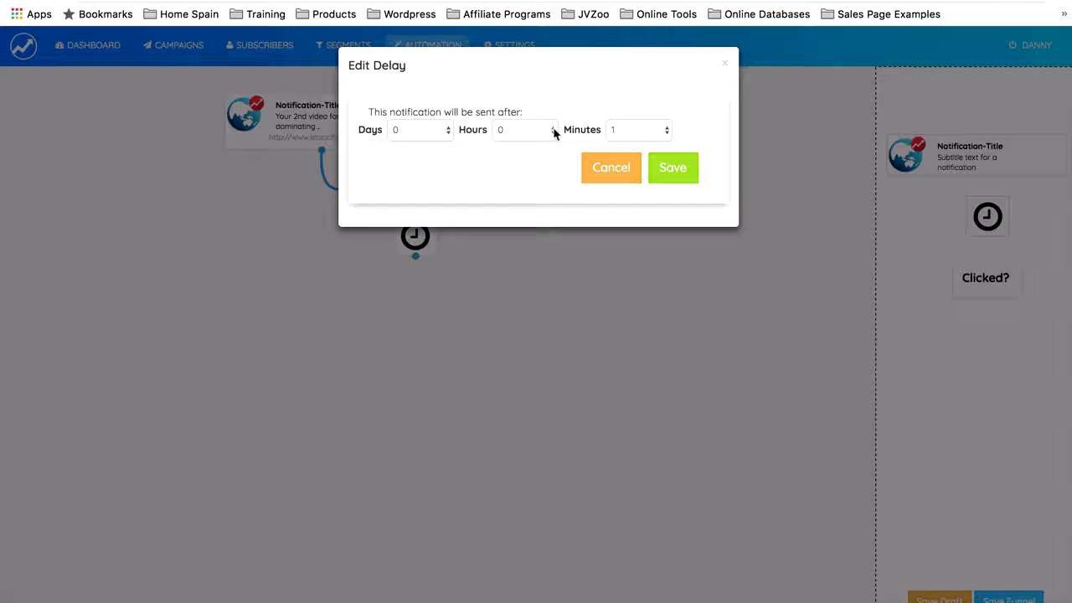
pyautogui.click(553, 131)
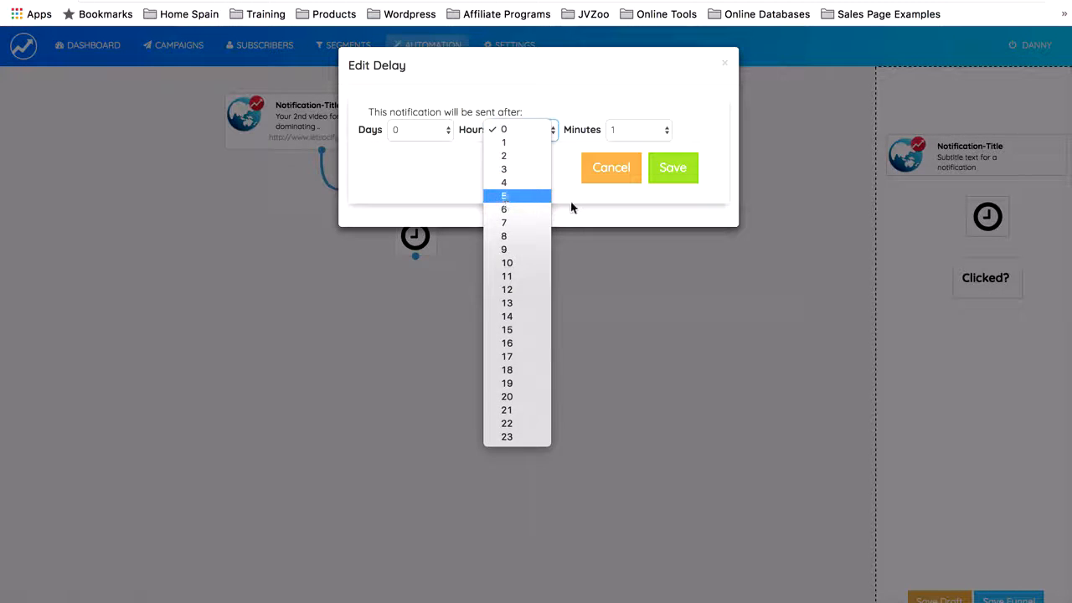
pyautogui.press('Return')
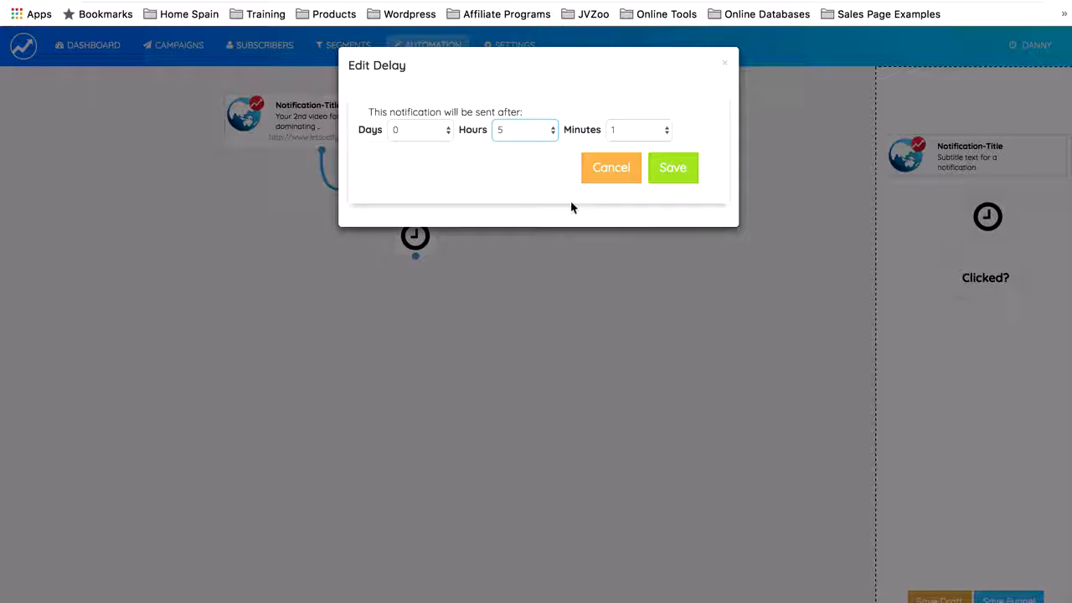
pyautogui.click(671, 170)
pyautogui.moveTo(968, 140); pyautogui.dragTo(222, 327)
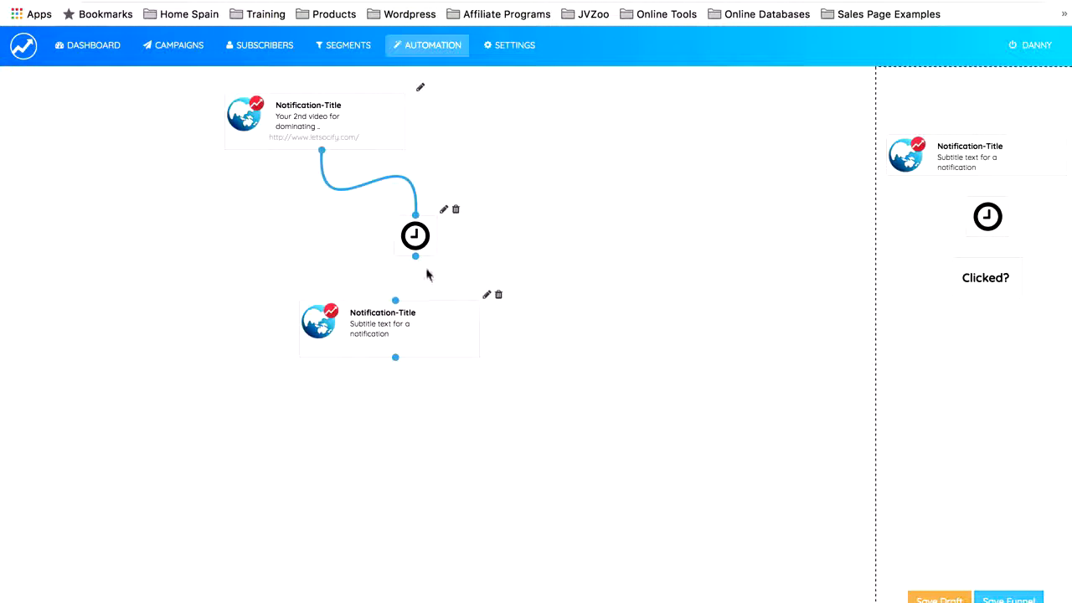
pyautogui.moveTo(415, 256); pyautogui.dragTo(397, 313)
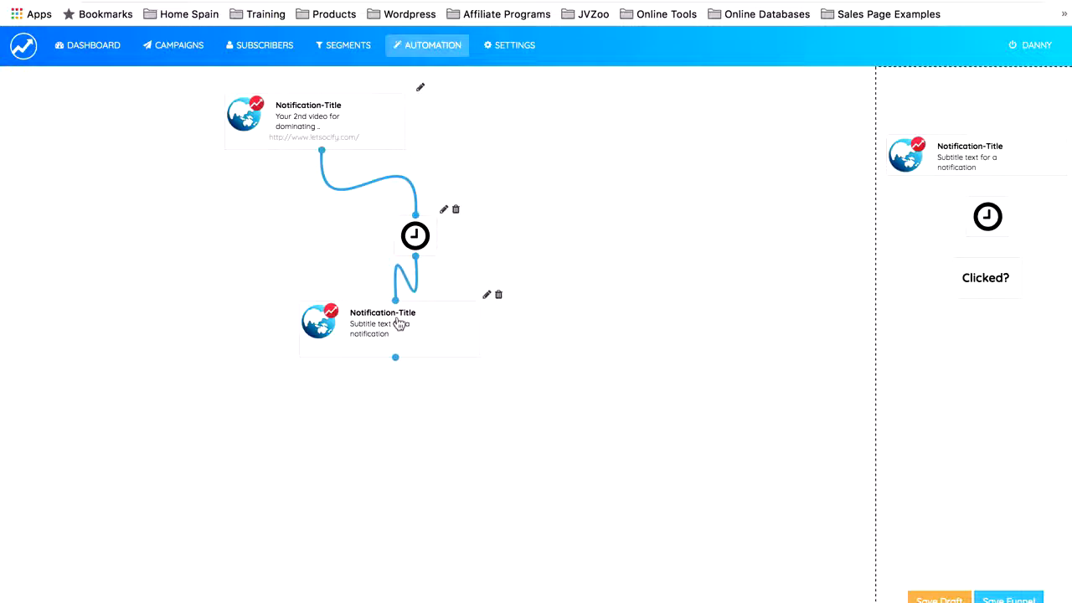
pyautogui.click(490, 296)
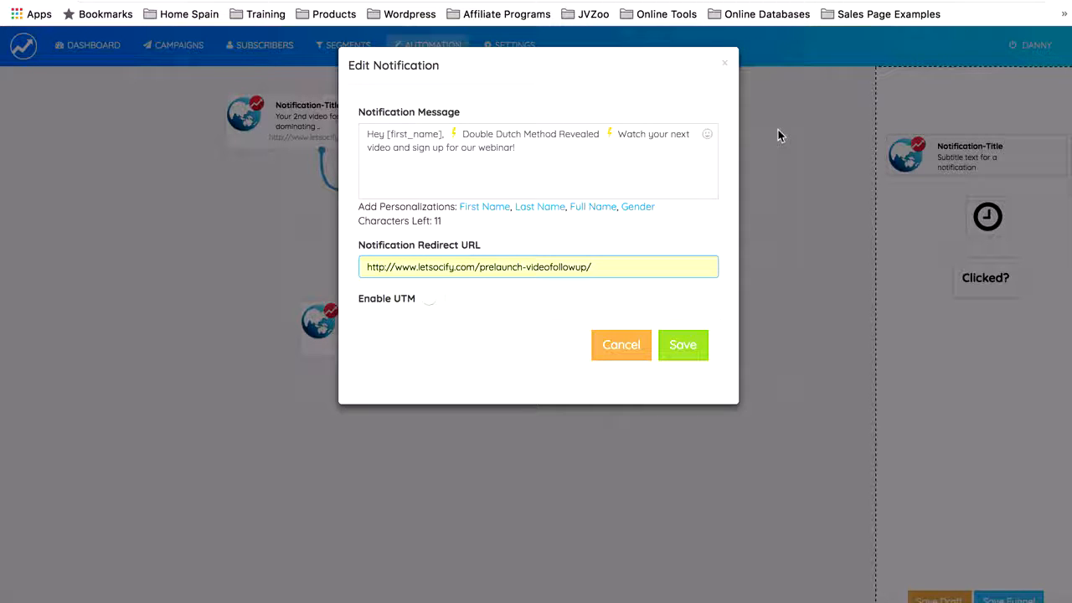
pyautogui.click(683, 352)
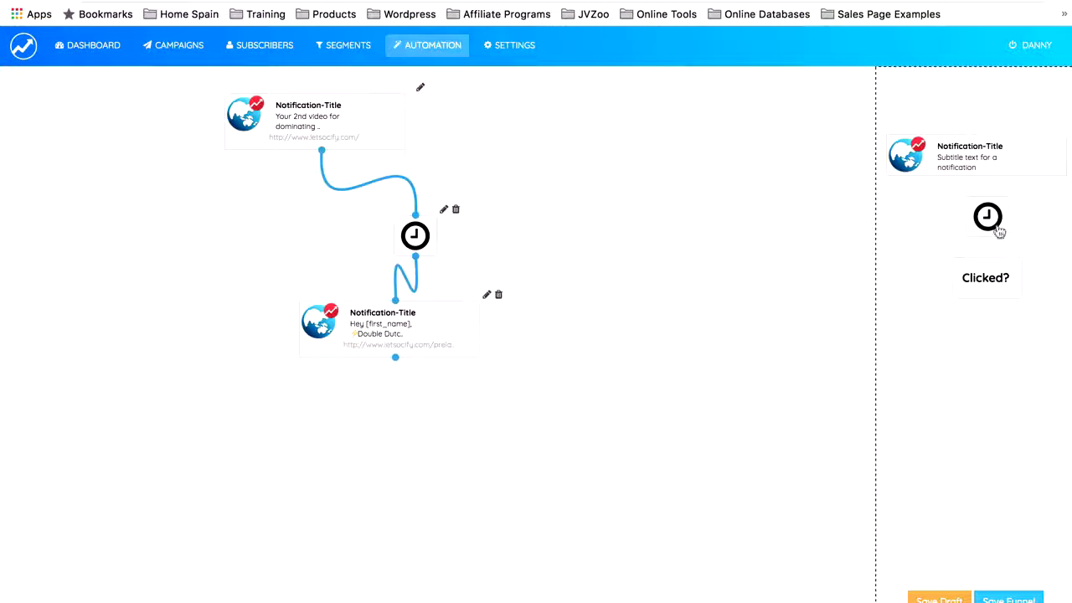
# Step: Add a delay block after the second notification, connect the two, and set the delay's days to 2
pyautogui.moveTo(996, 229); pyautogui.dragTo(545, 426)
pyautogui.moveTo(395, 358); pyautogui.dragTo(555, 409)
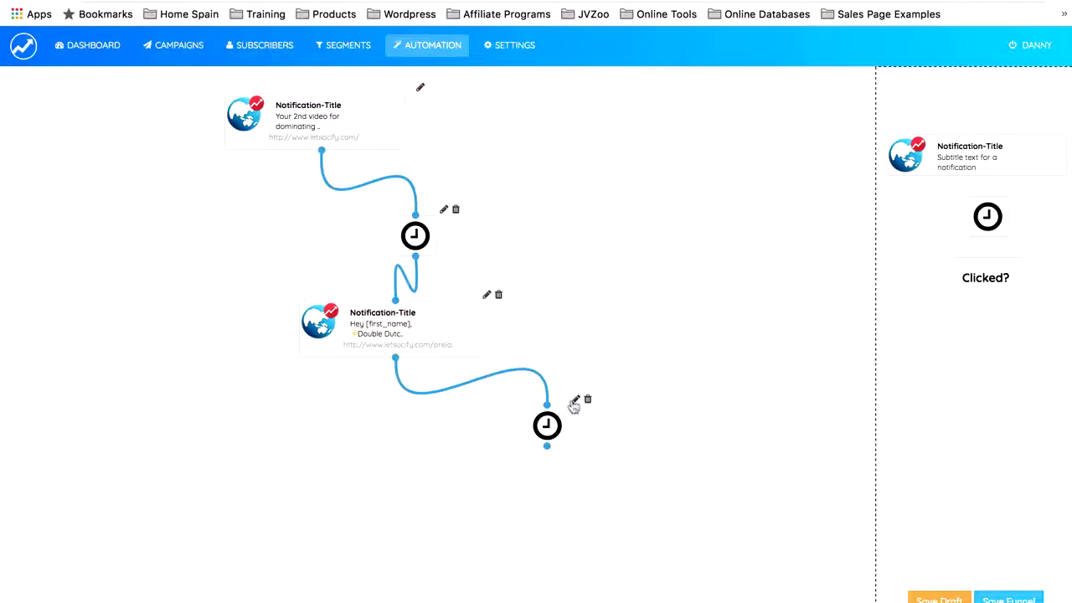
pyautogui.click(575, 399)
pyautogui.click(427, 132)
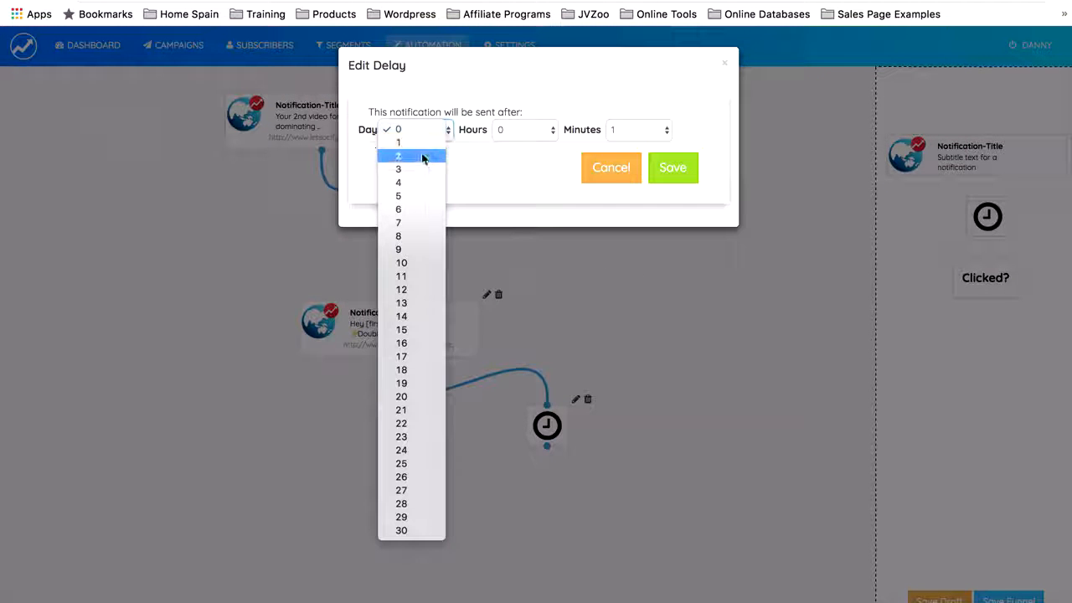
pyautogui.click(422, 157)
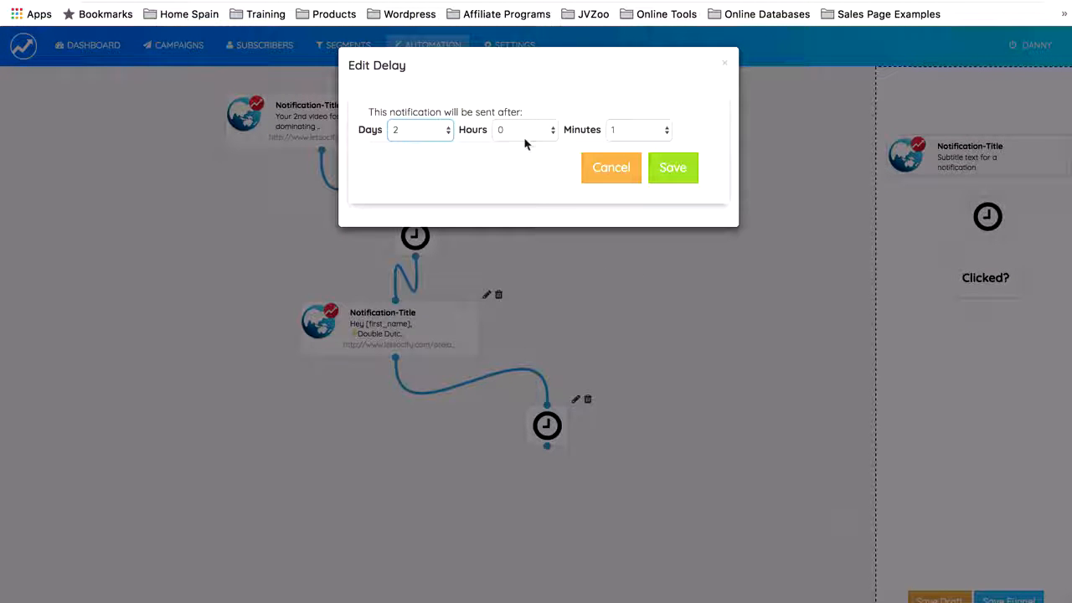
pyautogui.click(676, 175)
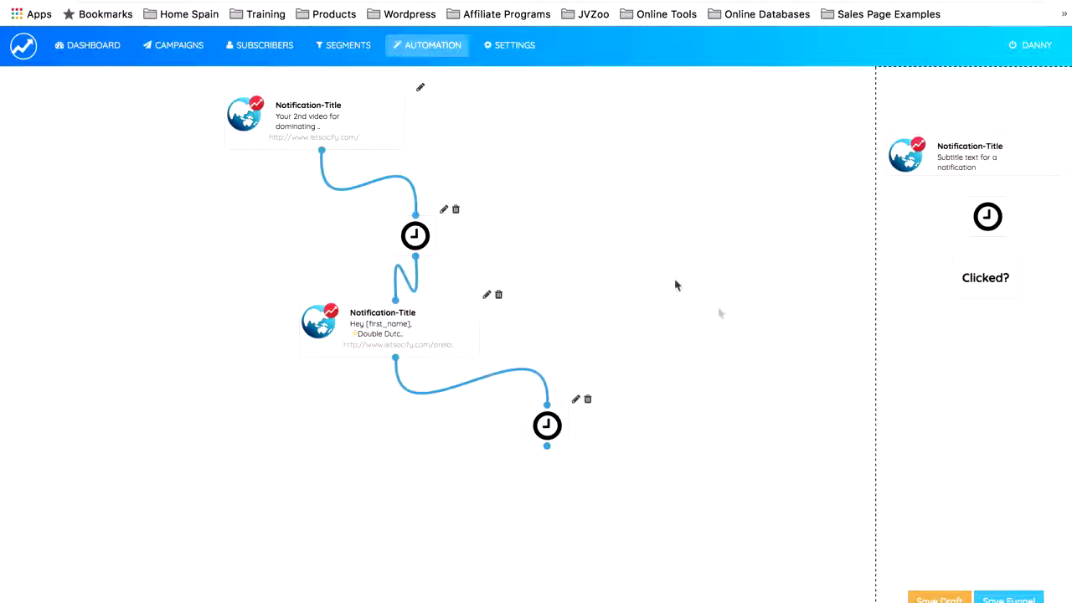
pyautogui.moveTo(964, 177); pyautogui.dragTo(662, 503)
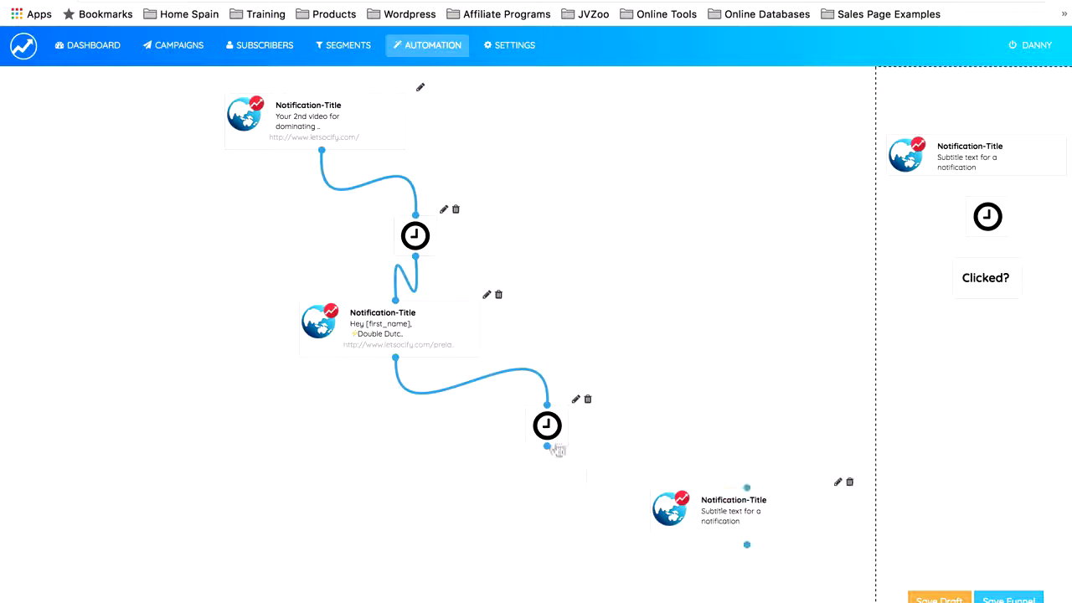
pyautogui.moveTo(545, 449); pyautogui.dragTo(747, 488)
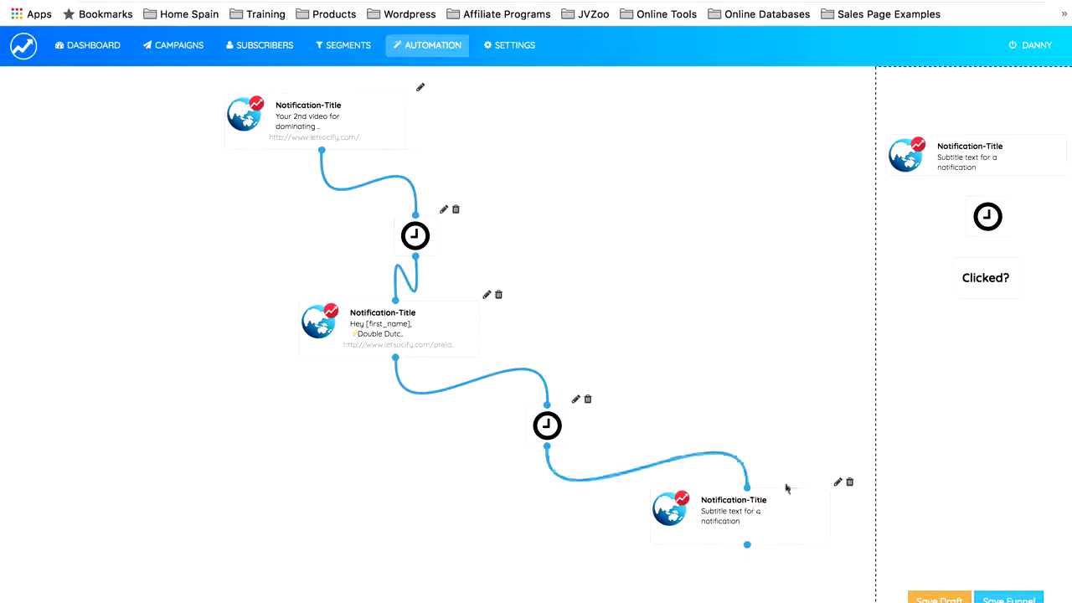
pyautogui.click(835, 484)
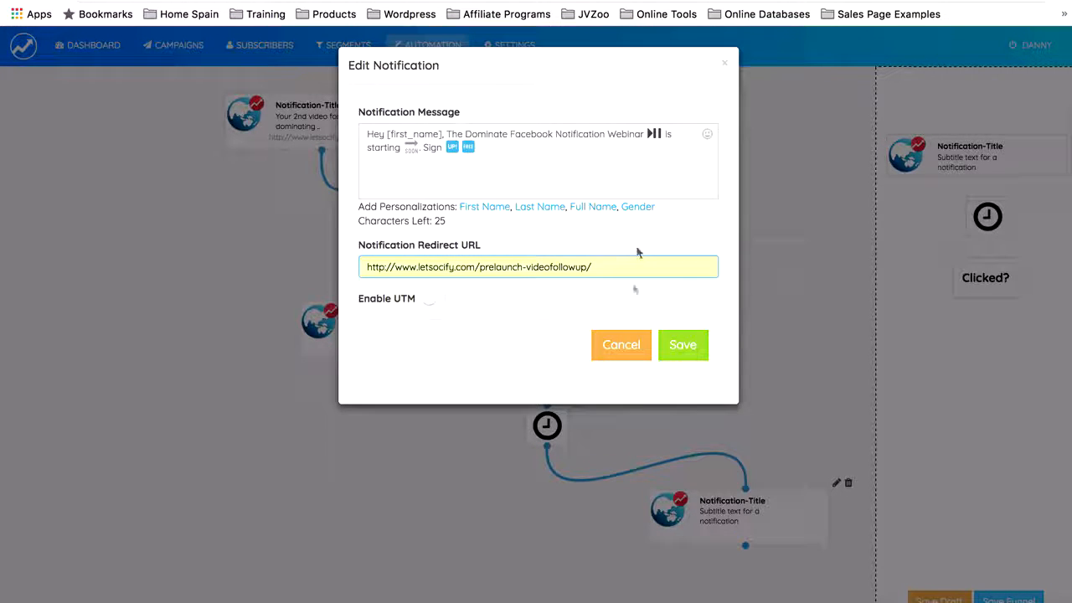
pyautogui.click(683, 352)
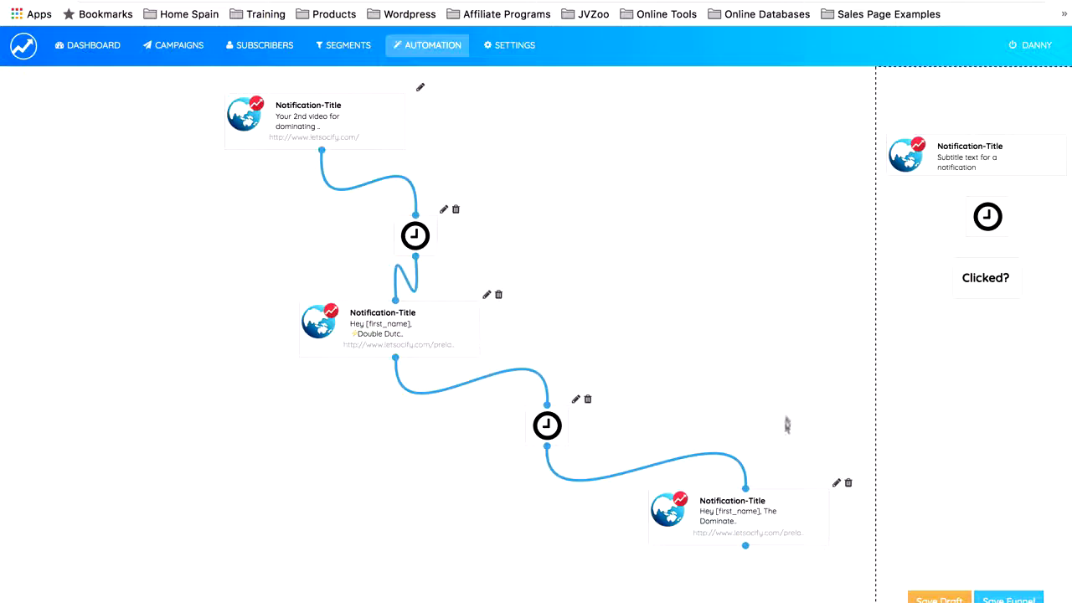
# Step: Connect a third delay block after the webinar notification and attach a Clicked? condition below that delay
pyautogui.moveTo(988, 220); pyautogui.dragTo(582, 563)
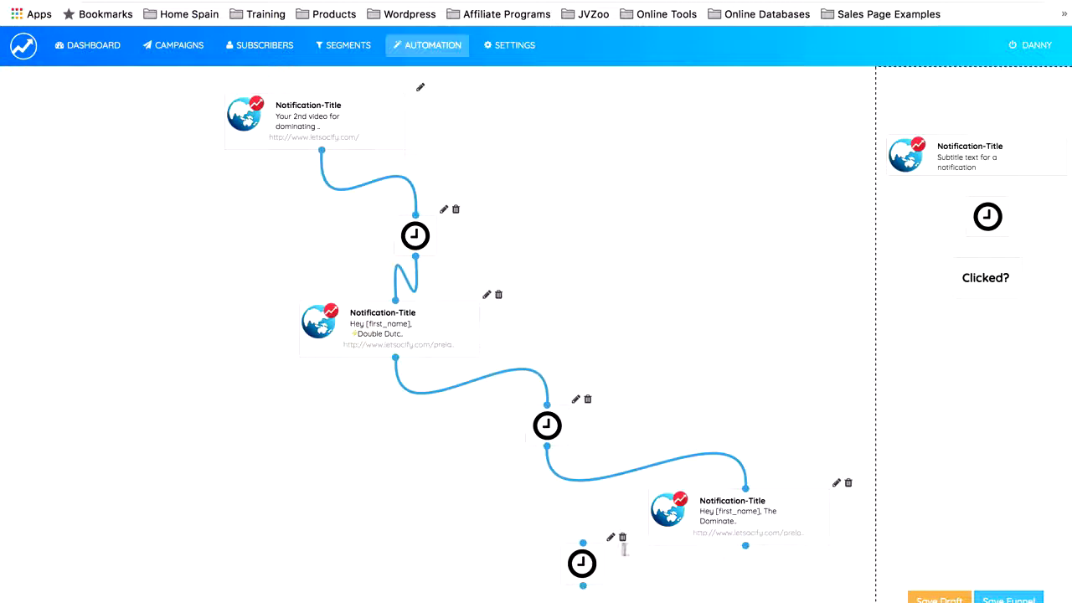
pyautogui.moveTo(745, 545); pyautogui.dragTo(583, 543)
pyautogui.moveTo(984, 279); pyautogui.dragTo(540, 596)
pyautogui.scroll(-3, 540, 511)
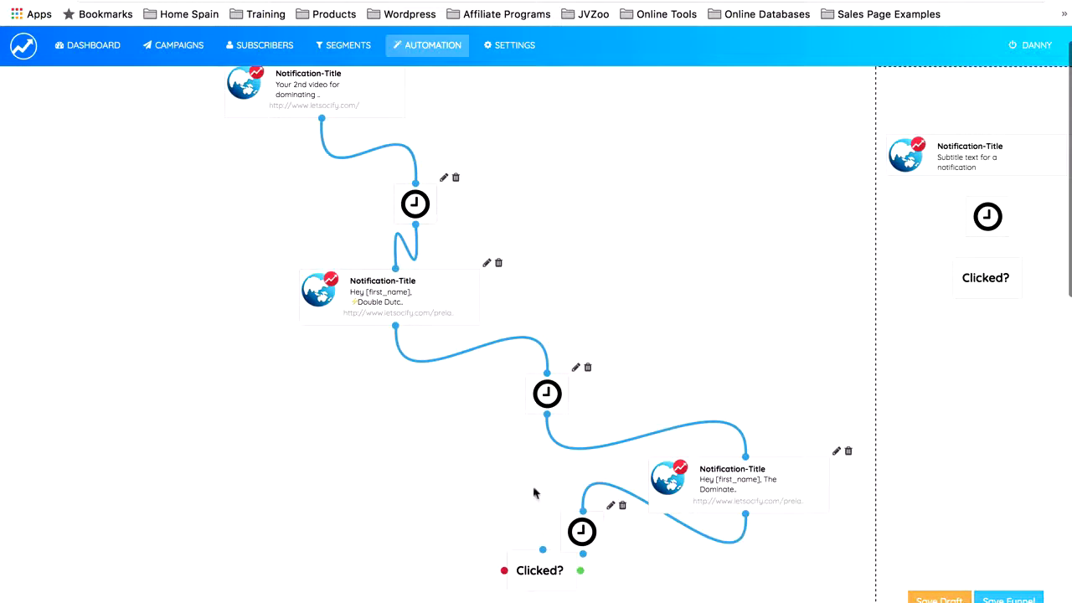
pyautogui.moveTo(546, 512); pyautogui.dragTo(476, 544)
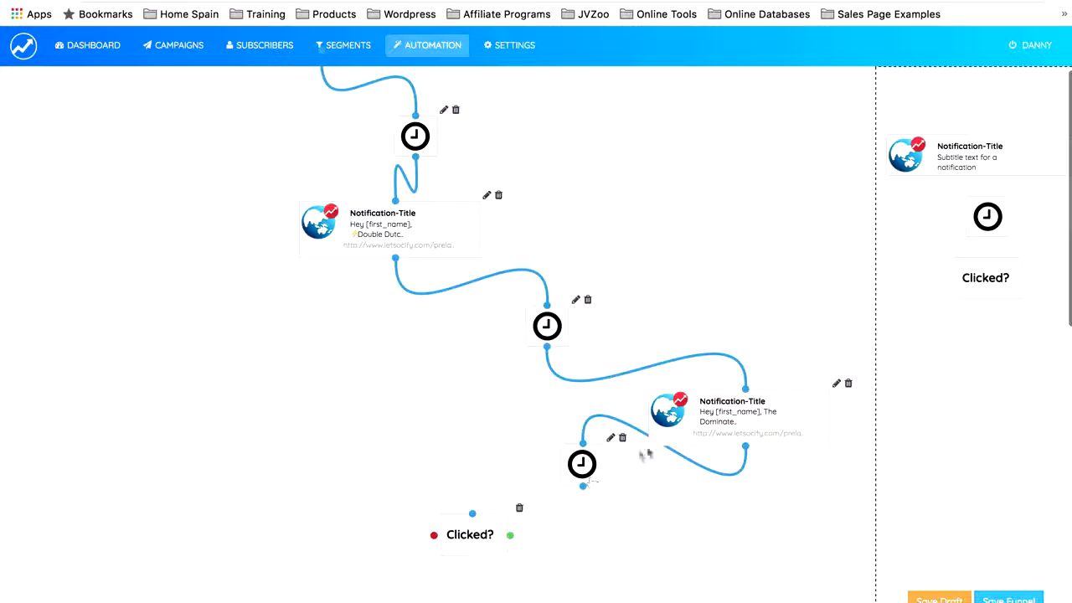
pyautogui.moveTo(580, 495); pyautogui.dragTo(482, 521)
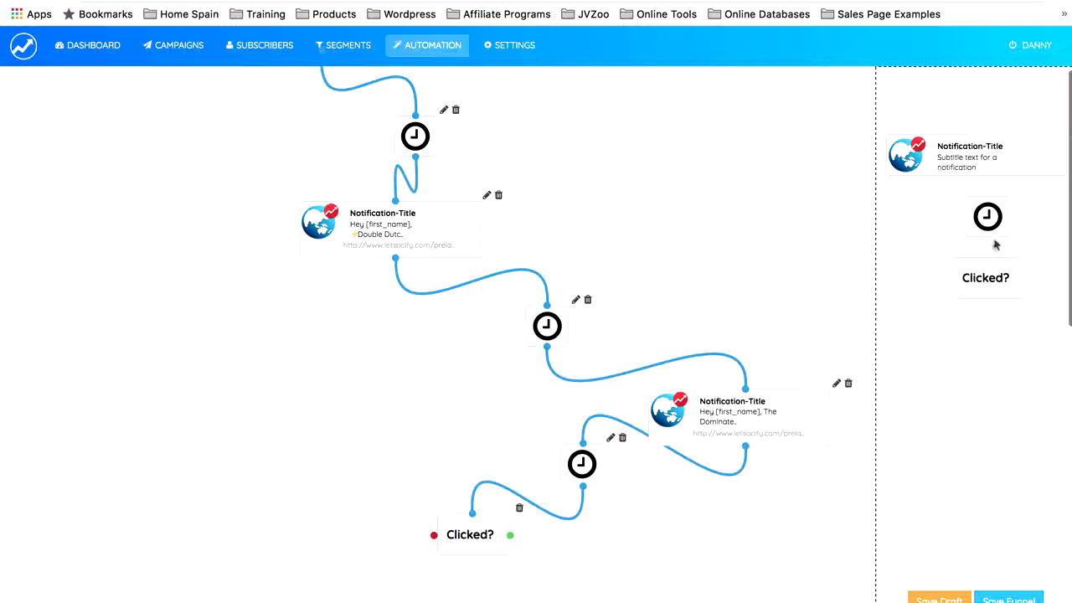
pyautogui.moveTo(972, 159); pyautogui.dragTo(323, 310)
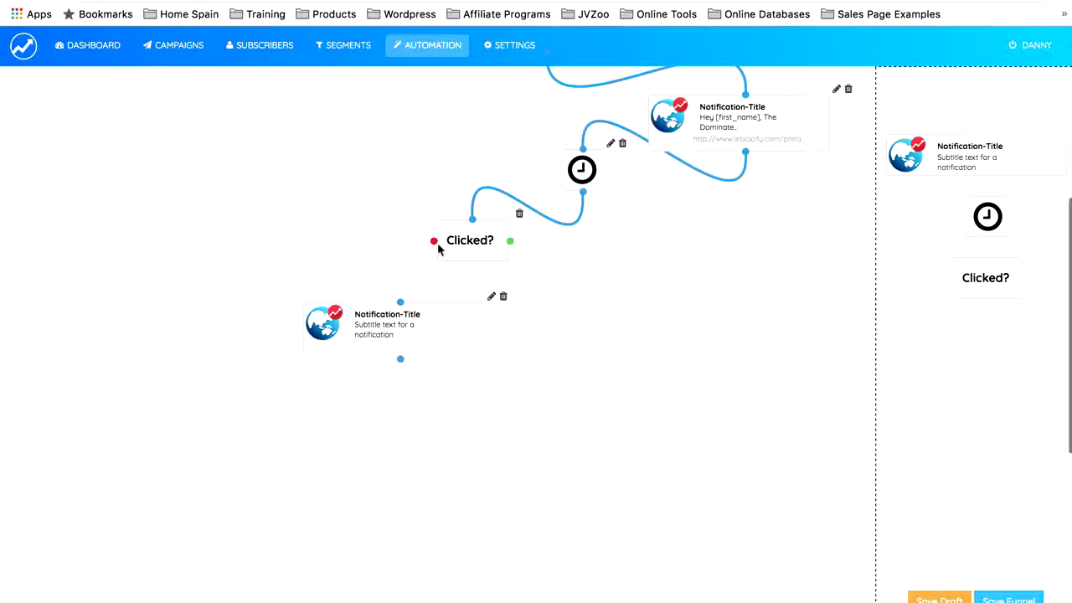
pyautogui.moveTo(434, 241); pyautogui.dragTo(396, 317)
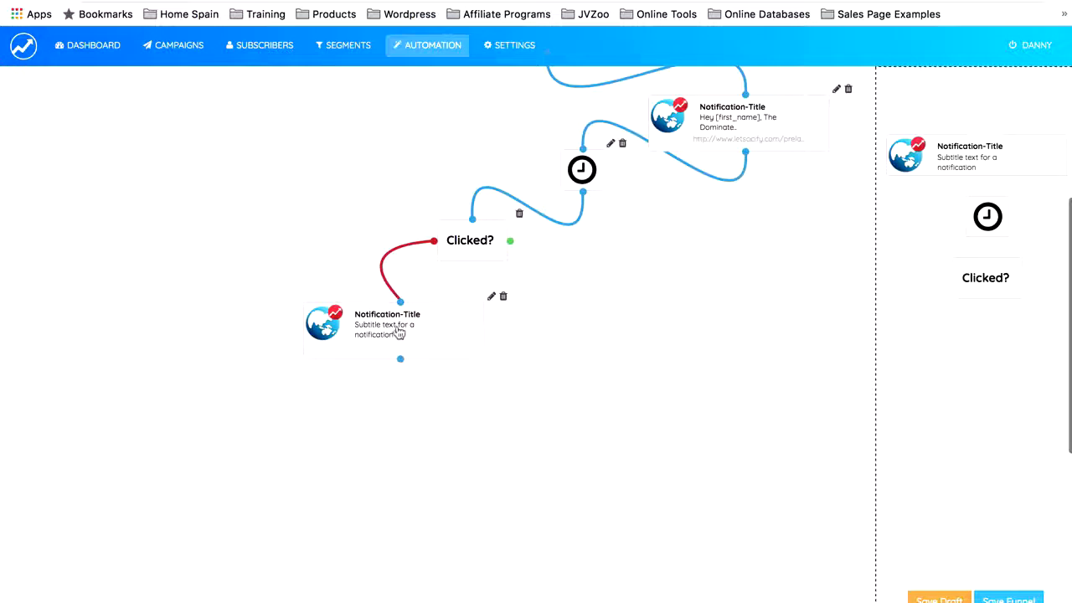
pyautogui.click(492, 297)
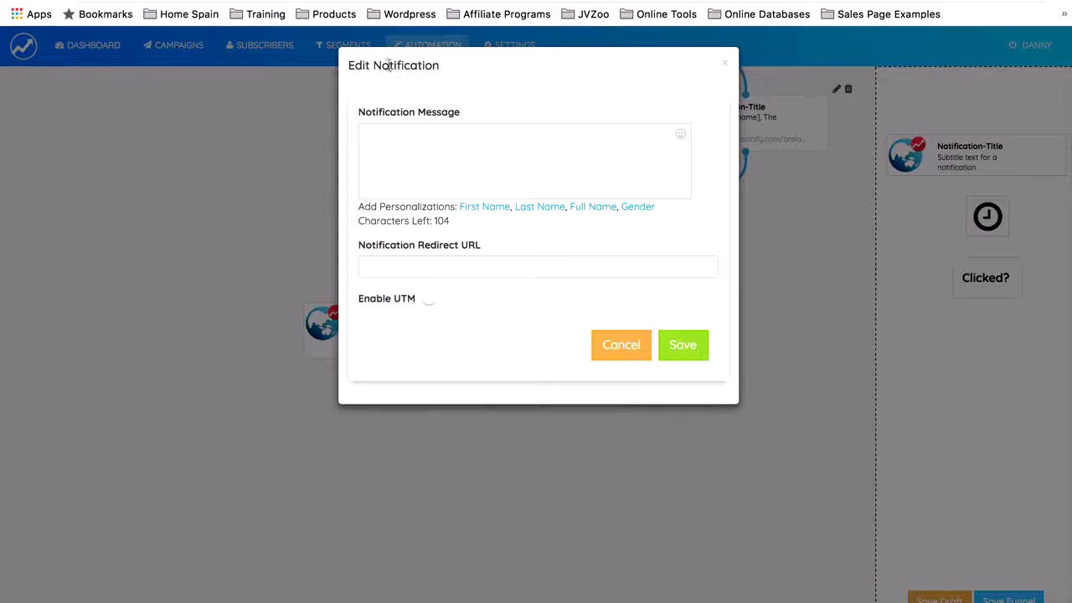
pyautogui.click(431, 148)
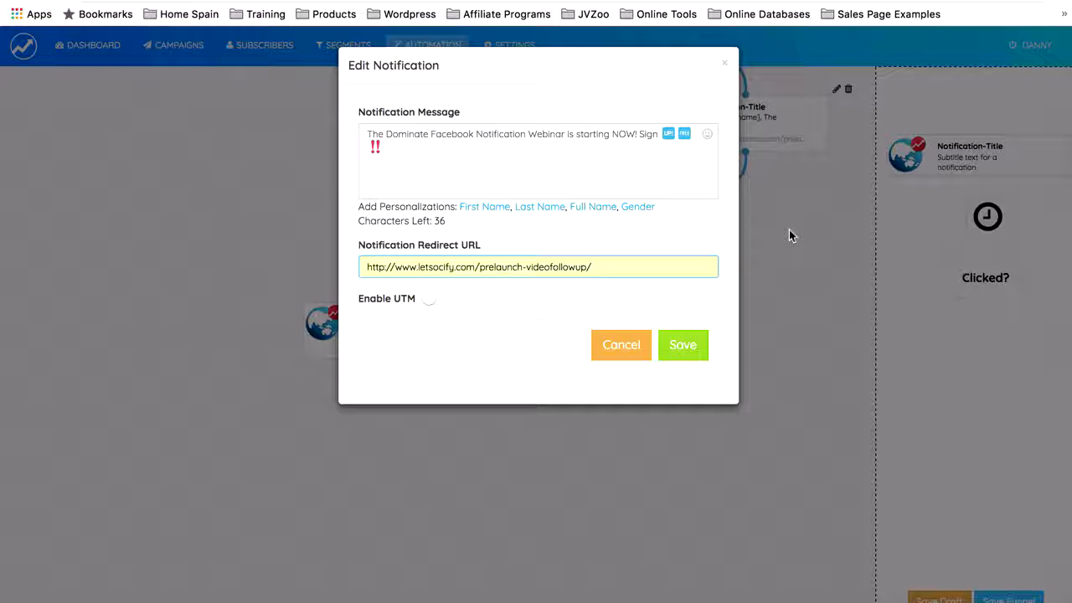
pyautogui.click(685, 350)
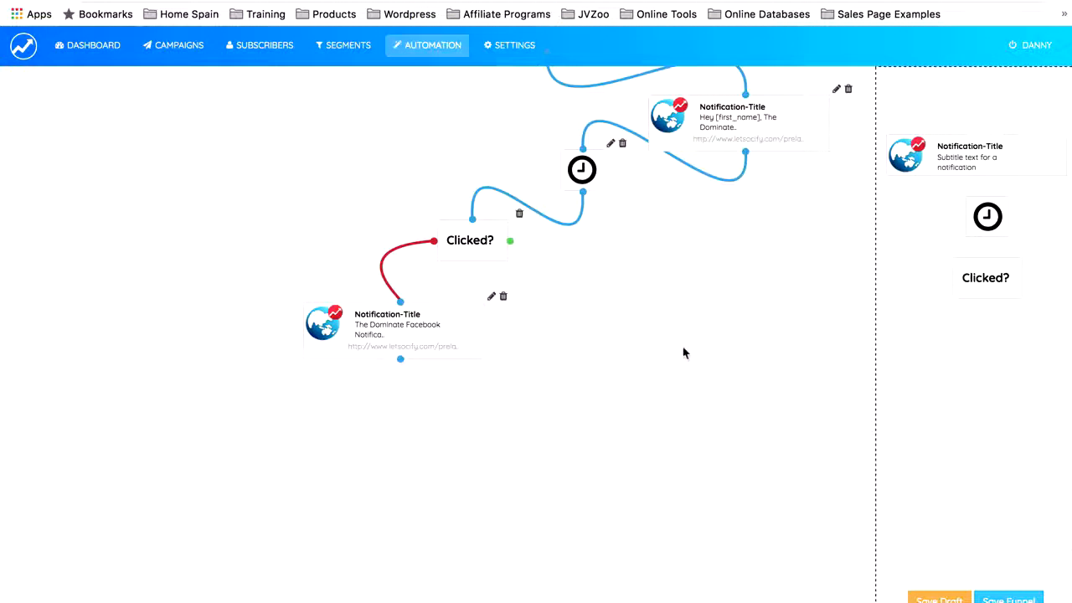
# Step: Set the hours of the delay before the Clicked? condition to 1, then save and start the funnel
pyautogui.scroll(5, 692, 206)
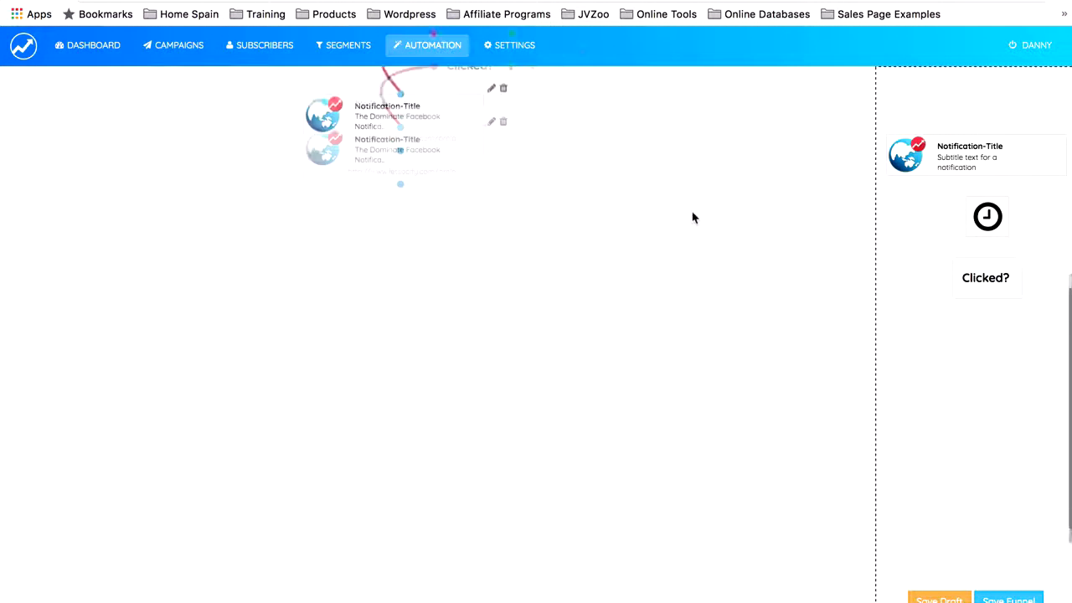
pyautogui.scroll(-4, 693, 216)
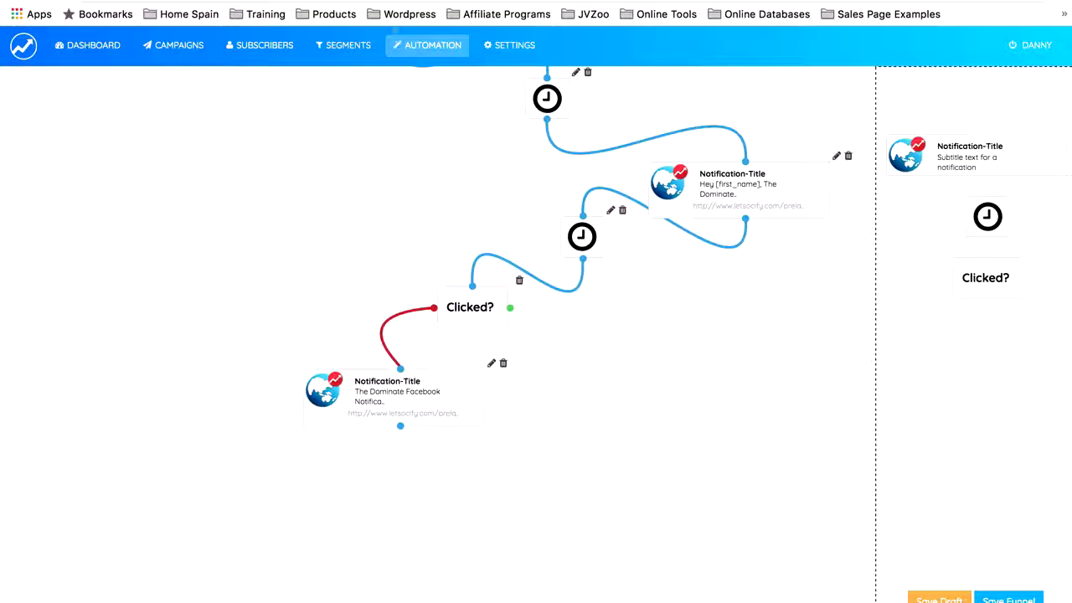
pyautogui.click(1009, 599)
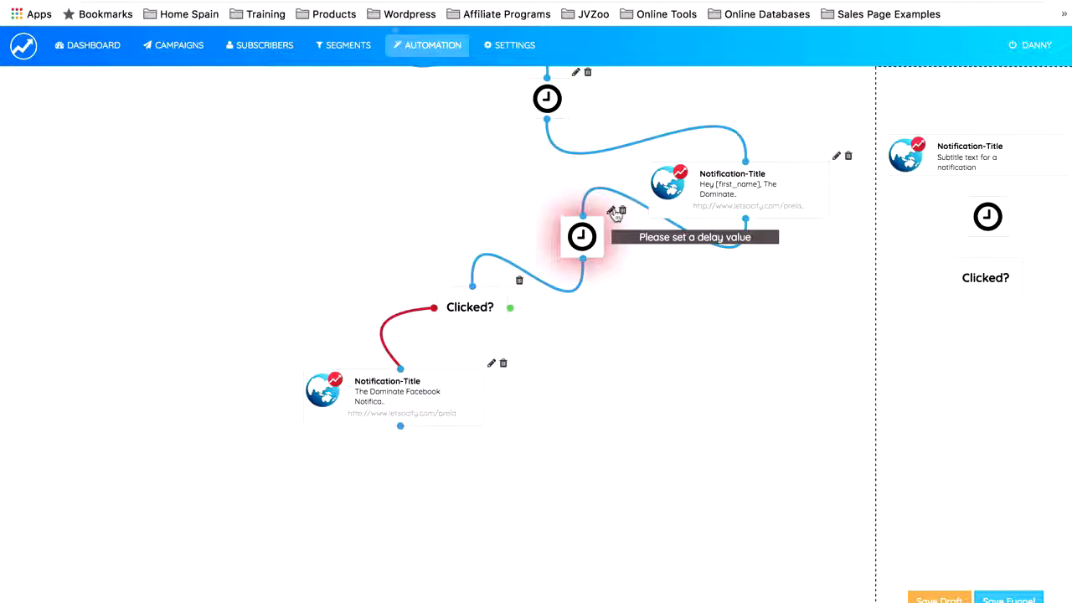
pyautogui.click(613, 211)
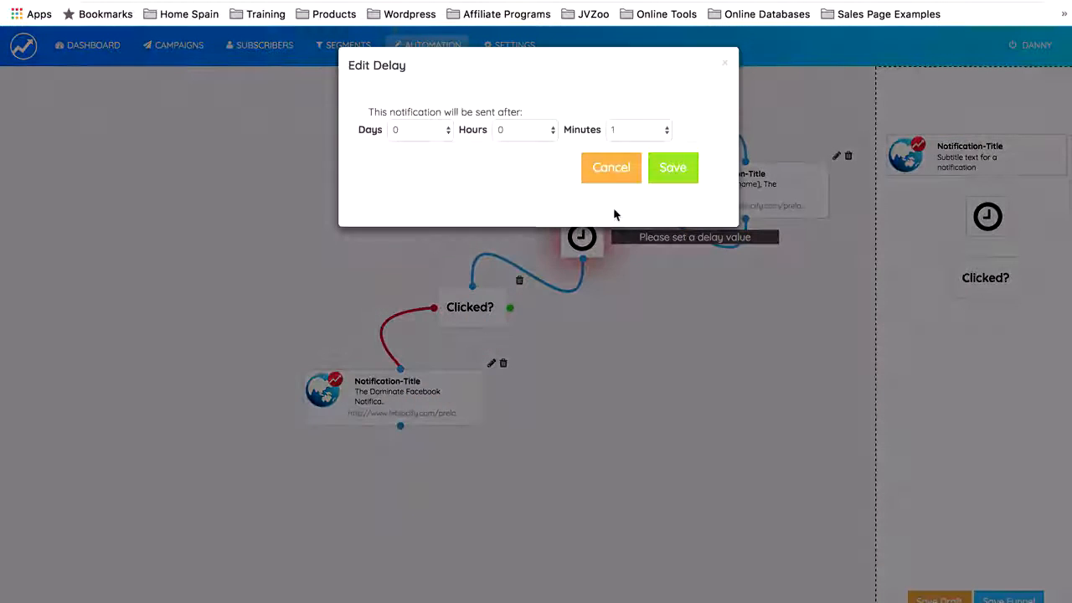
pyautogui.click(537, 134)
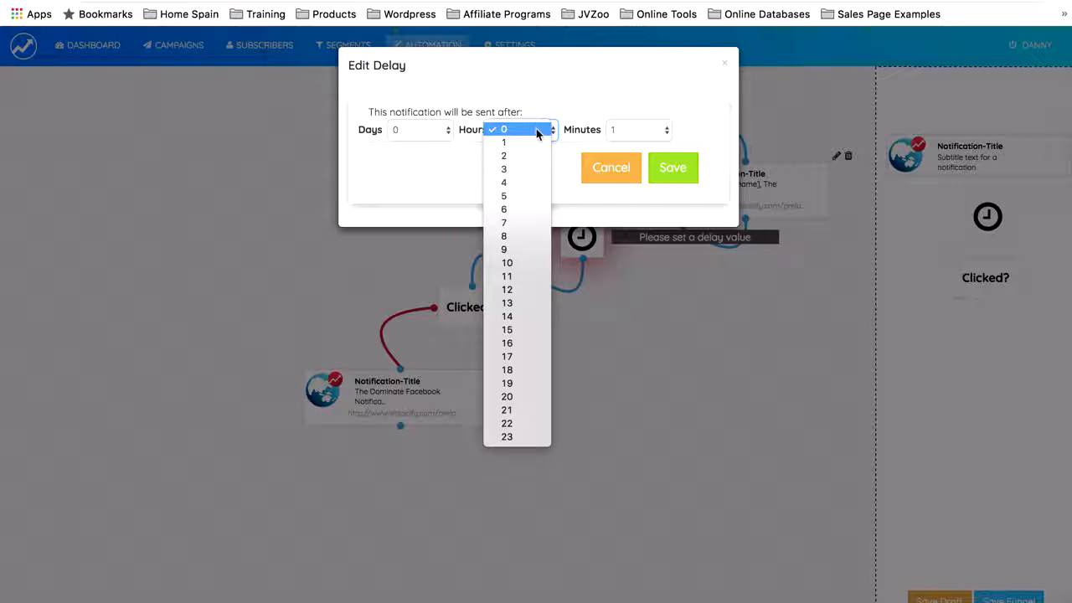
pyautogui.click(533, 143)
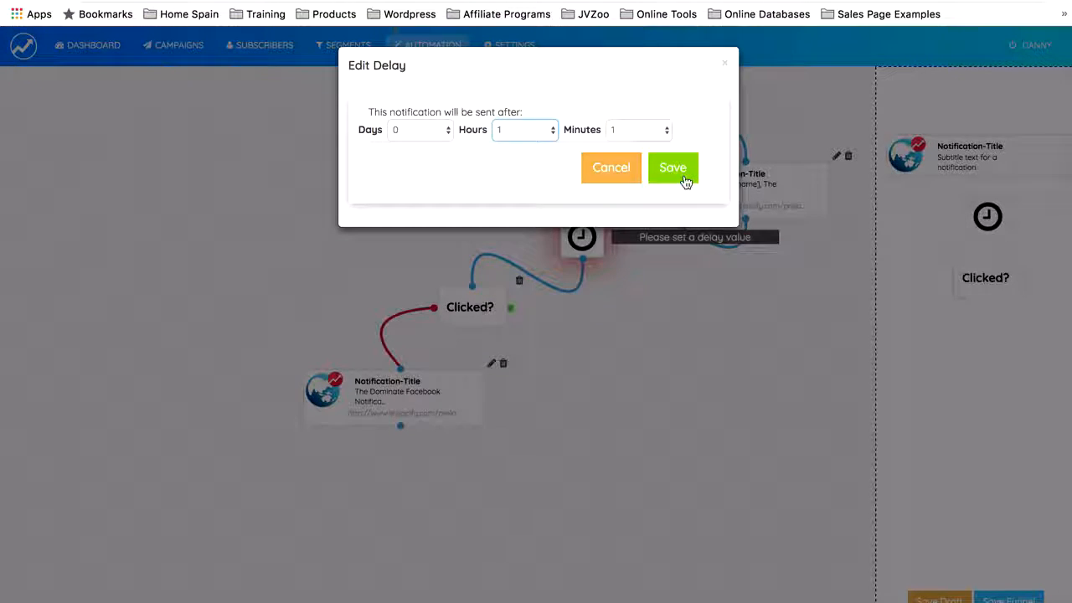
pyautogui.click(687, 173)
pyautogui.click(1016, 596)
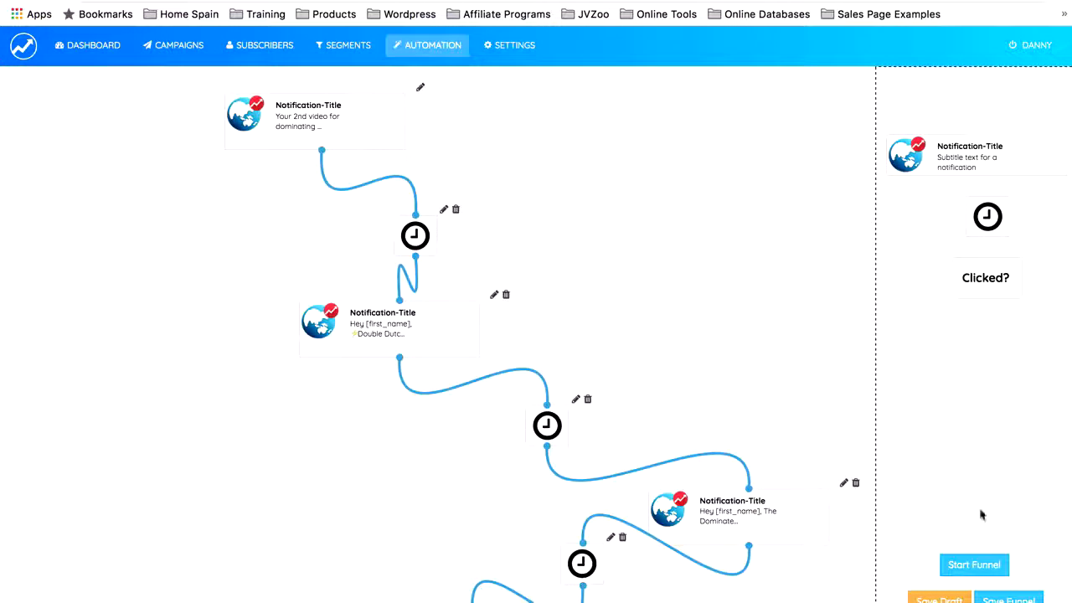
pyautogui.click(975, 566)
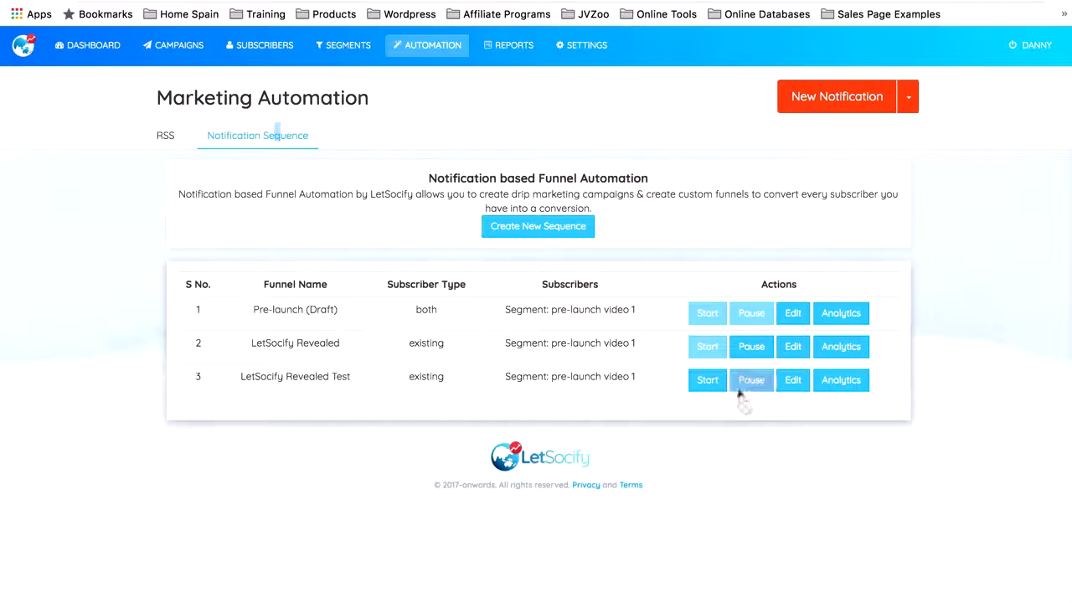
# Step: Open the analytics of the LetSocify Revealed funnel and review the delivery and click figures of each notification
pyautogui.click(840, 347)
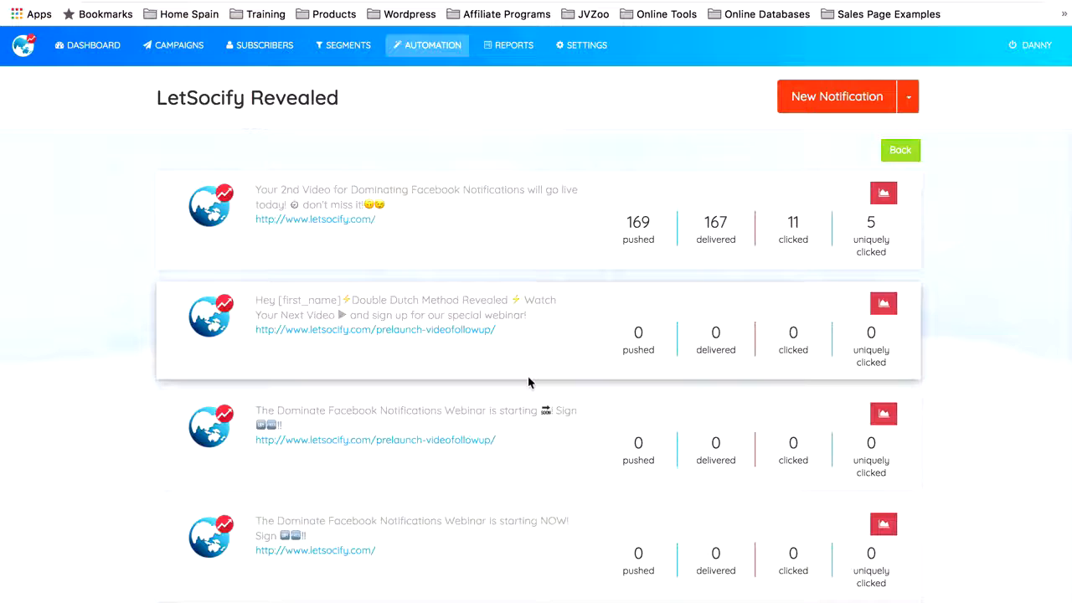
pyautogui.scroll(-2, 528, 383)
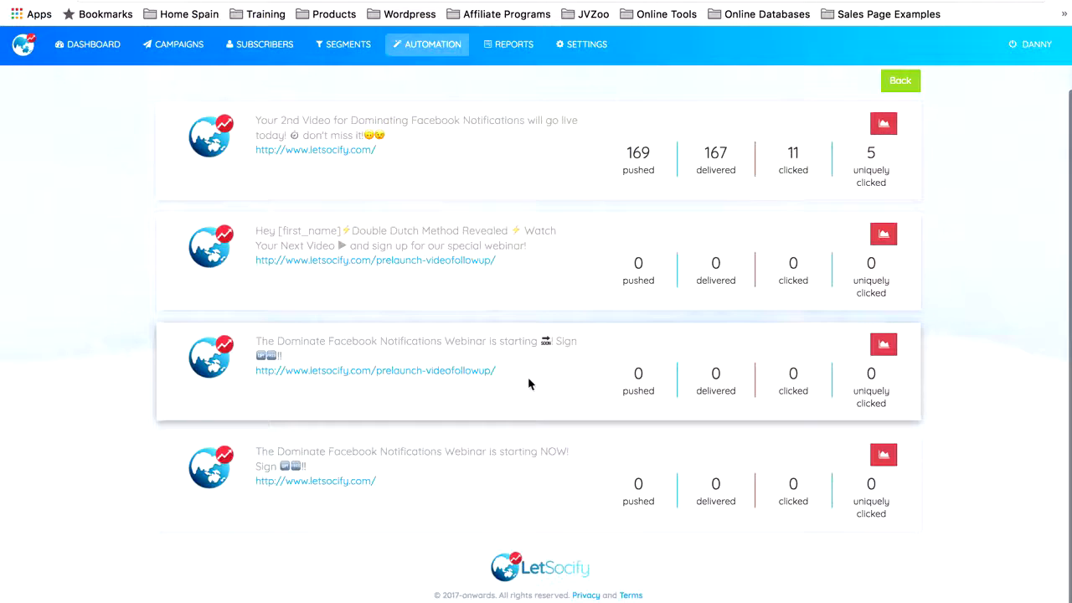
pyautogui.scroll(2, 760, 271)
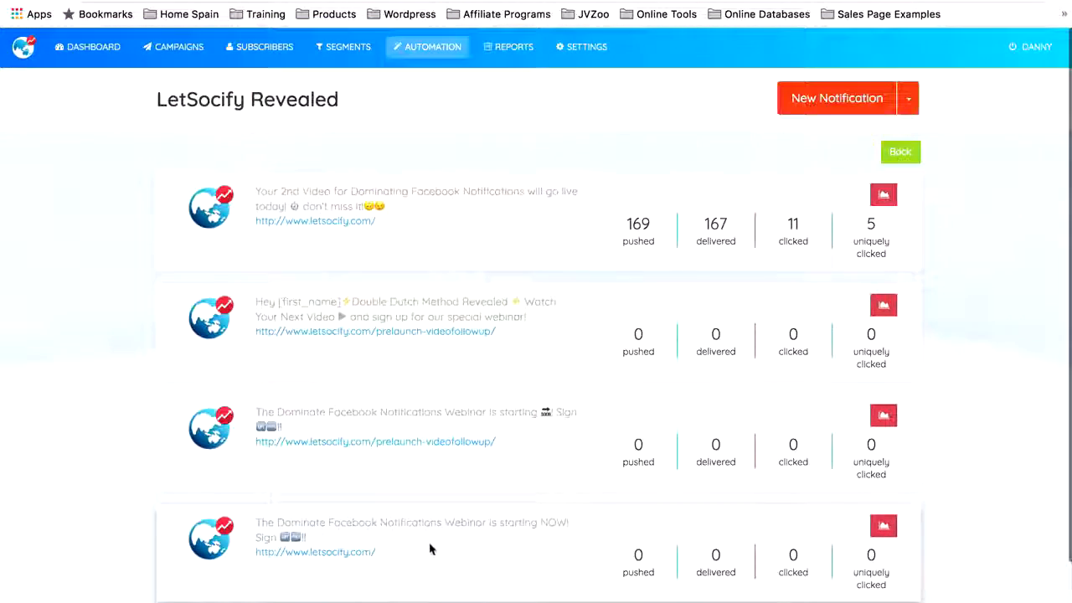
pyautogui.scroll(-2, 431, 552)
pyautogui.scroll(2, 528, 434)
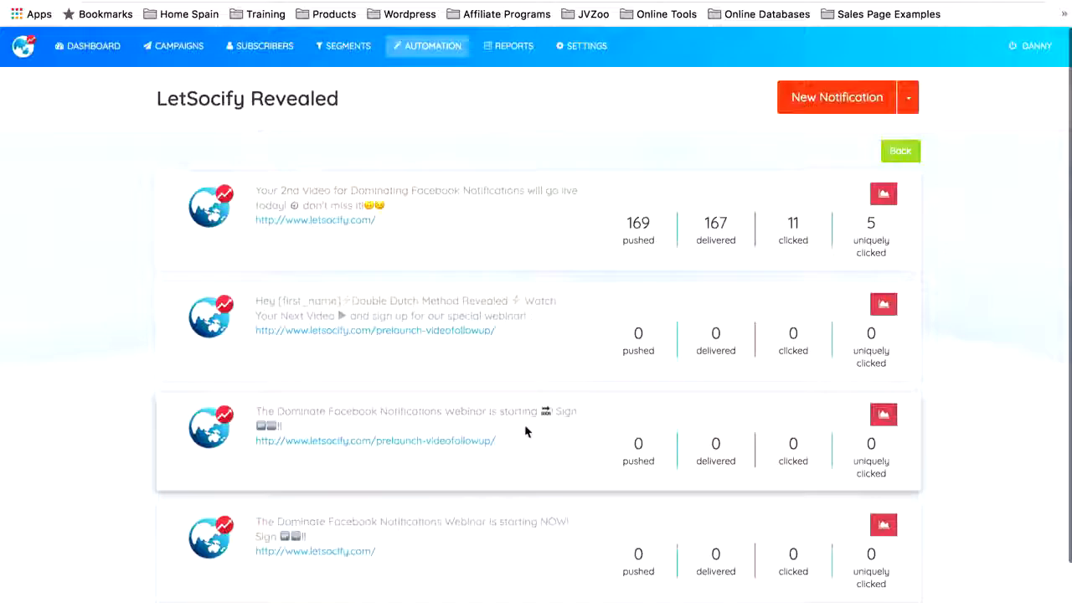
# Step: Open the detailed report of the "Your 2nd Video" notification and examine its clicks by platform, device and browser
pyautogui.click(875, 194)
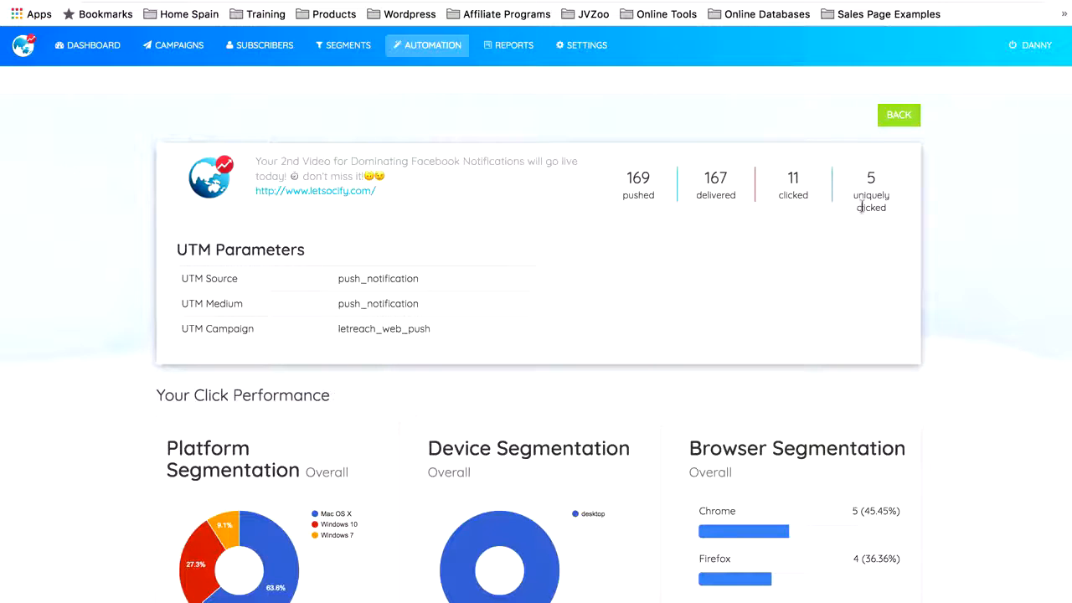
pyautogui.scroll(1, 439, 268)
pyautogui.scroll(-5, 438, 265)
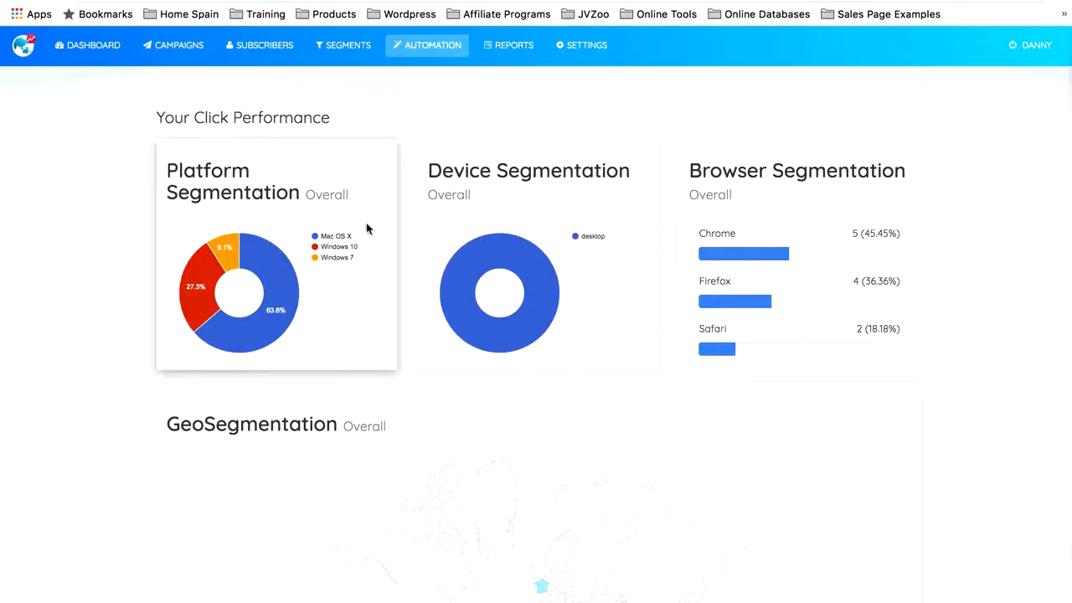
pyautogui.moveTo(289, 275)
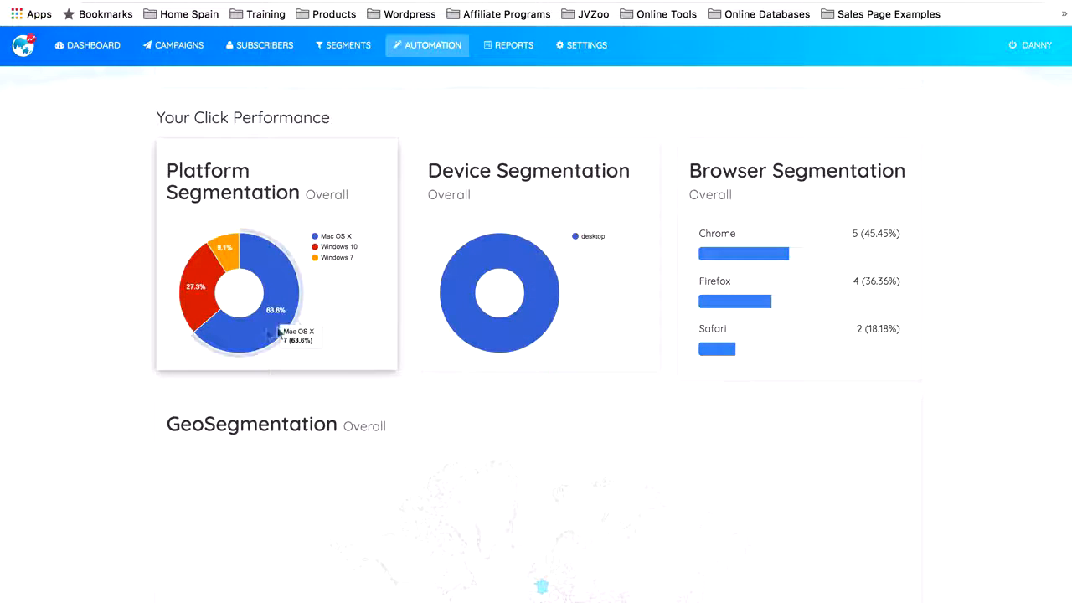
pyautogui.moveTo(521, 266)
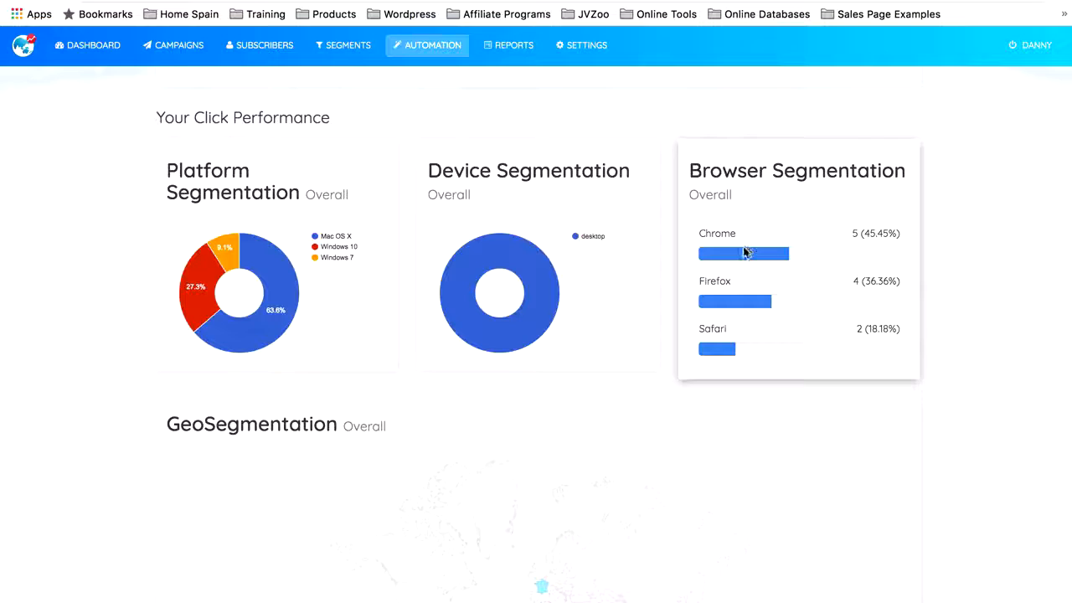
# Step: Examine the notification's GeoSegmentation map for clicks in individual countries and review the country table below it
pyautogui.scroll(1, 745, 335)
pyautogui.scroll(-5, 741, 335)
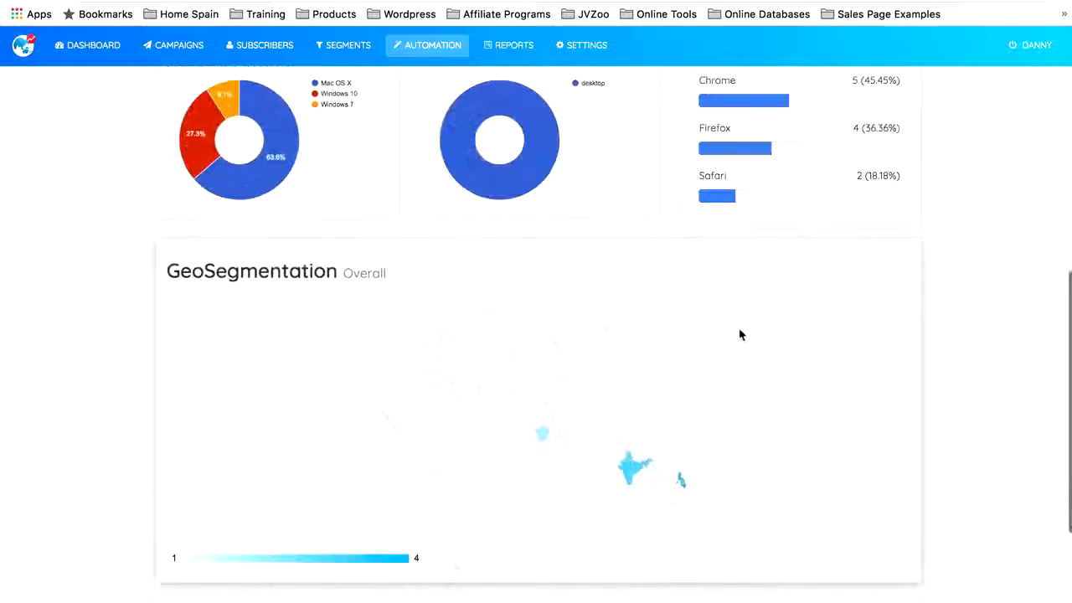
pyautogui.scroll(-3, 738, 335)
pyautogui.moveTo(624, 317)
pyautogui.moveTo(680, 329)
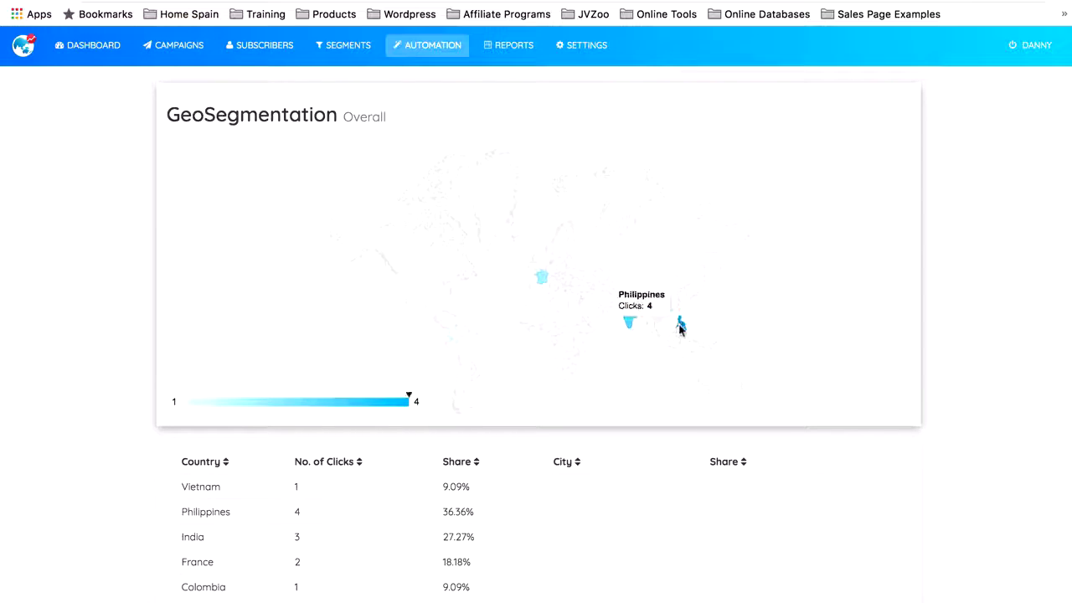
pyautogui.moveTo(545, 286)
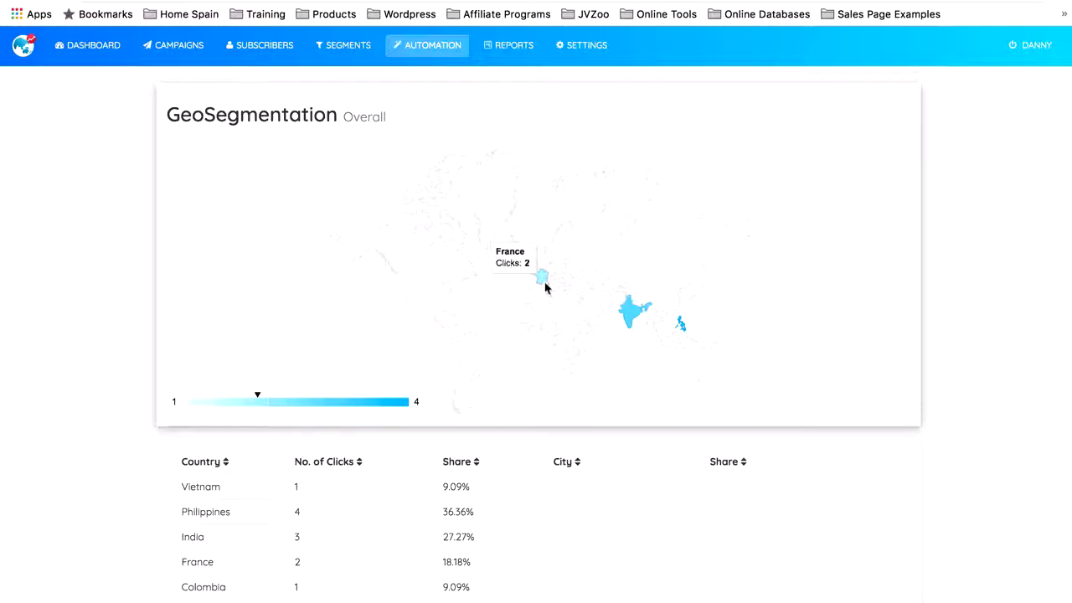
pyautogui.scroll(-2, 545, 287)
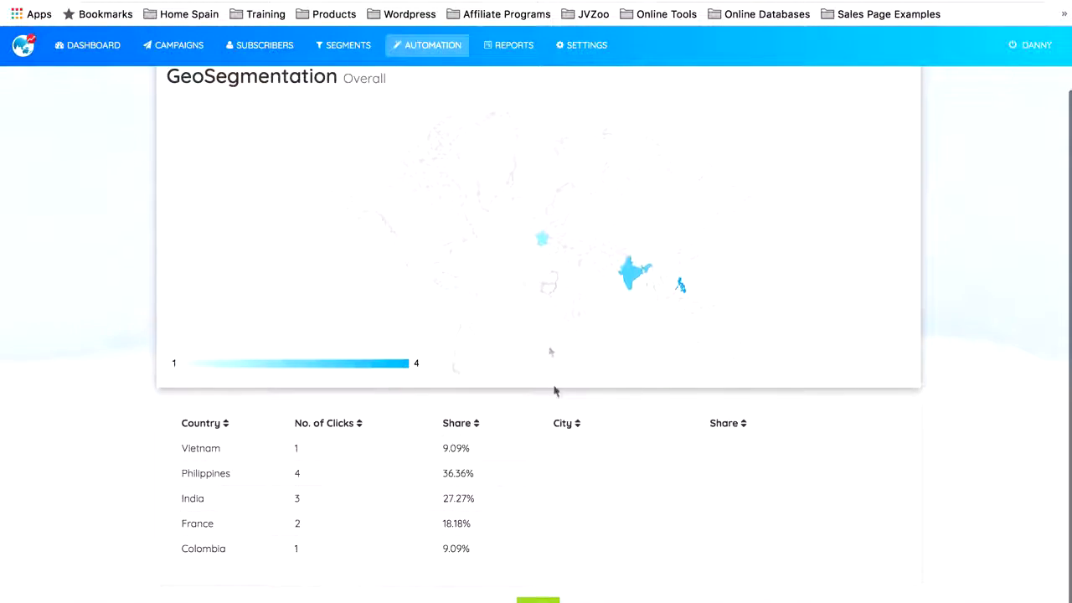